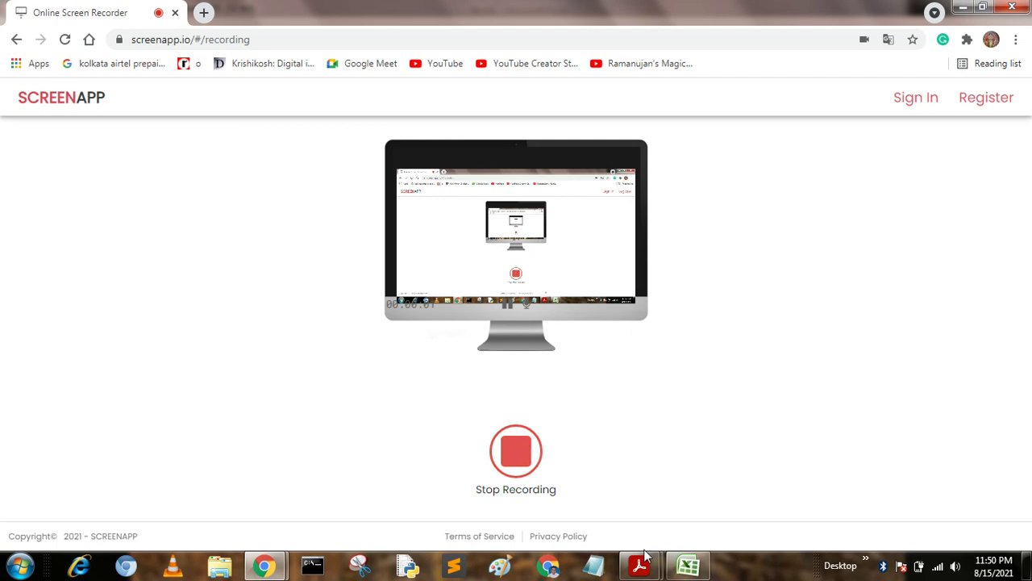
Step: Bring consolidating data.pdf in Acrobat Reader to the front from the taskbar
mouse_move(640, 566)
click(564, 508)
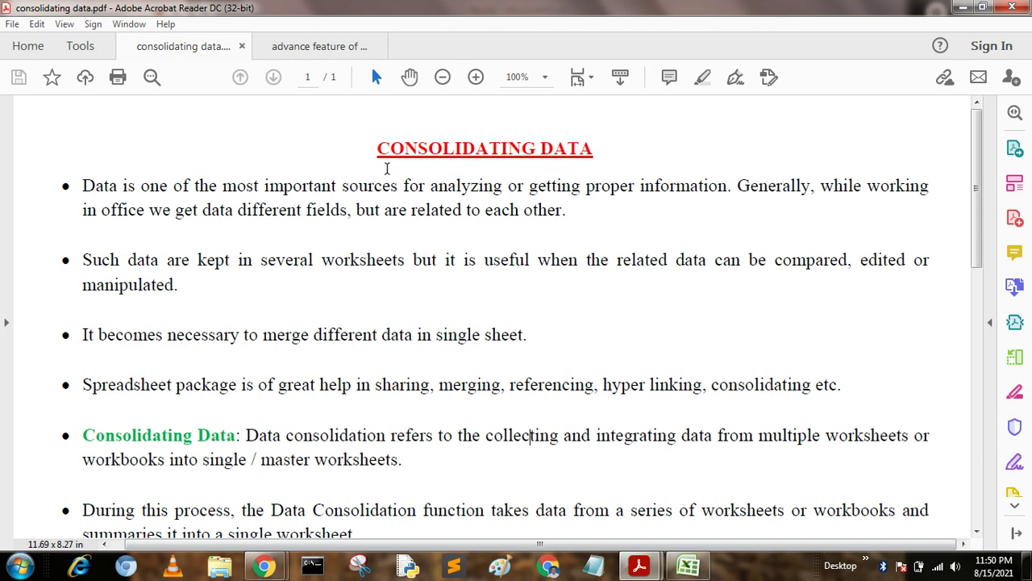
Step: Highlight the CONSOLIDATING DATA heading and the first bullet on data kept across worksheets
drag(390, 150, 574, 157)
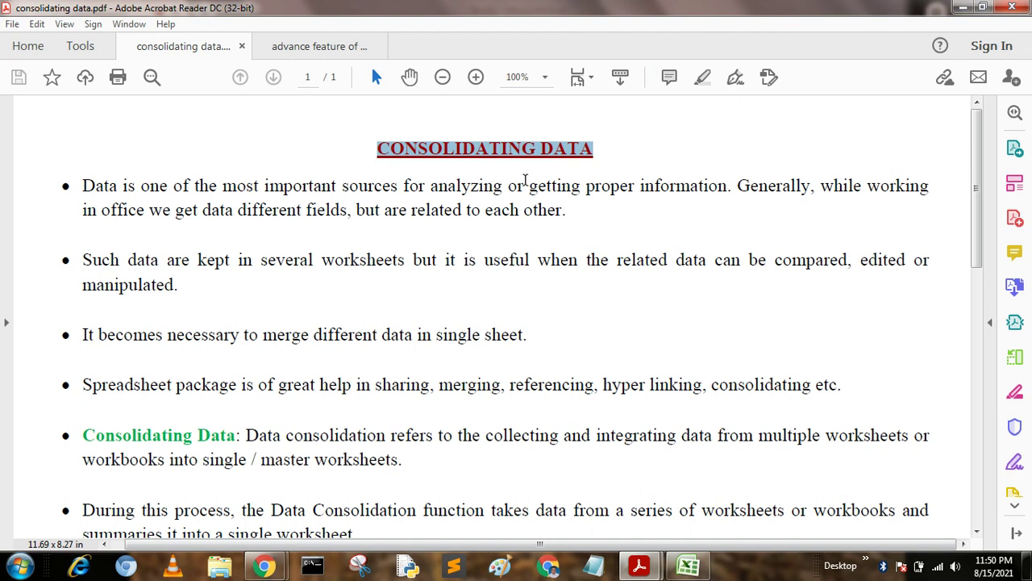
click(341, 167)
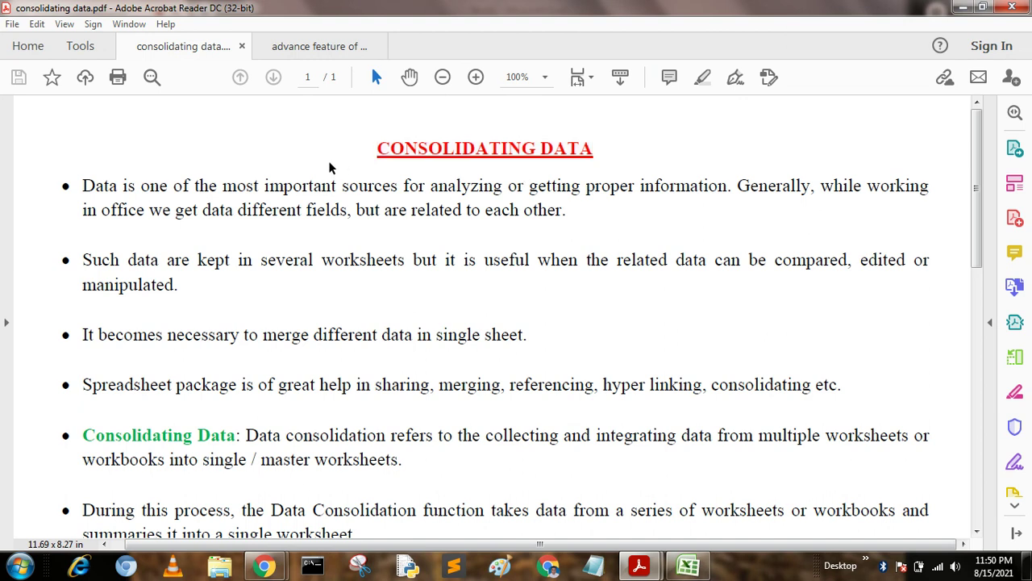
drag(83, 187, 729, 187)
click(771, 186)
drag(145, 209, 539, 210)
drag(146, 260, 400, 264)
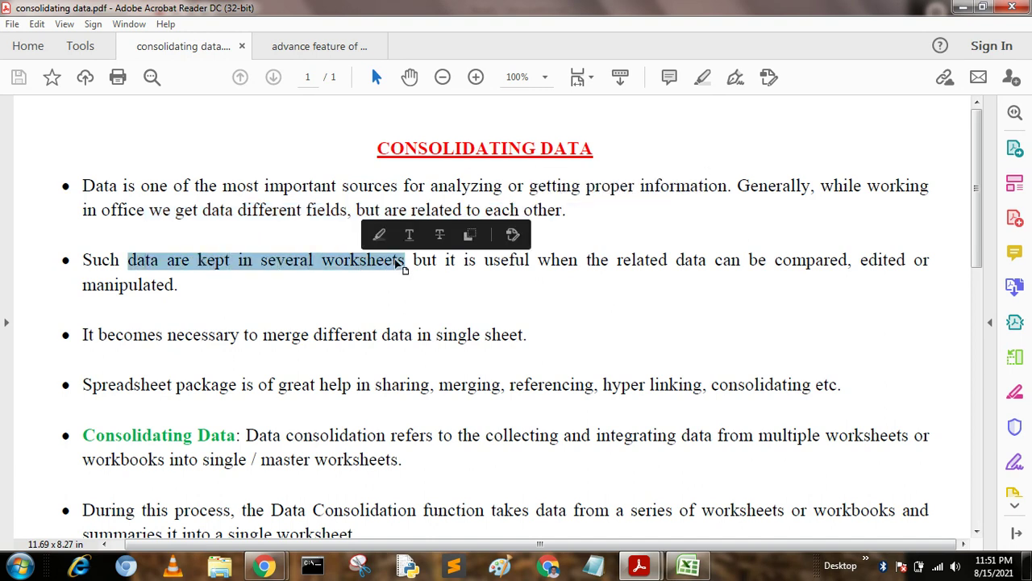
click(444, 260)
drag(484, 260, 877, 266)
drag(82, 285, 180, 287)
Step: Highlight the merging, spreadsheet package and data consolidation definition sentences
drag(98, 333, 526, 336)
drag(167, 385, 746, 388)
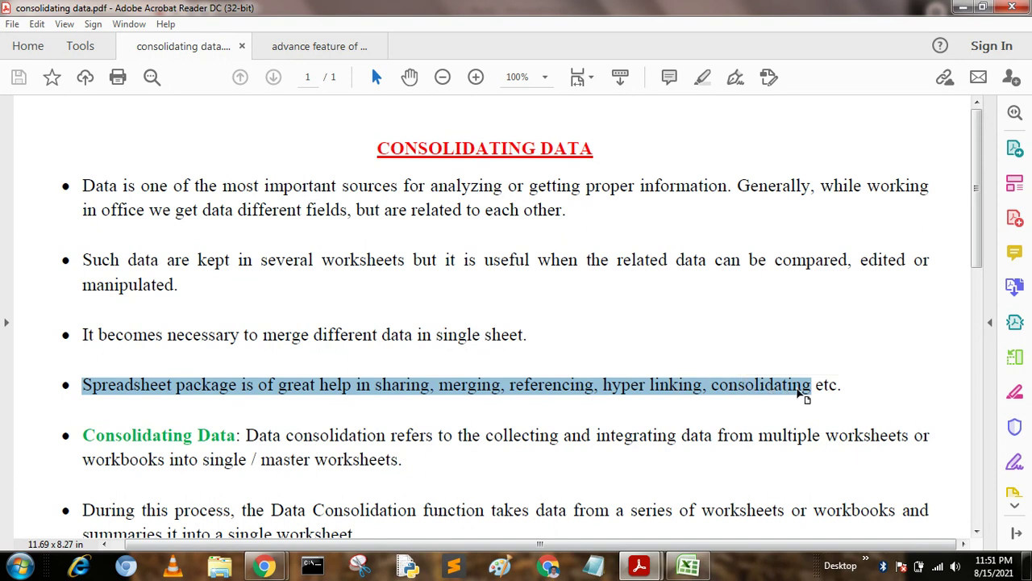
click(805, 395)
click(198, 436)
mouse_move(250, 442)
mouse_down()
mouse_move(509, 426)
mouse_move(731, 442)
mouse_up()
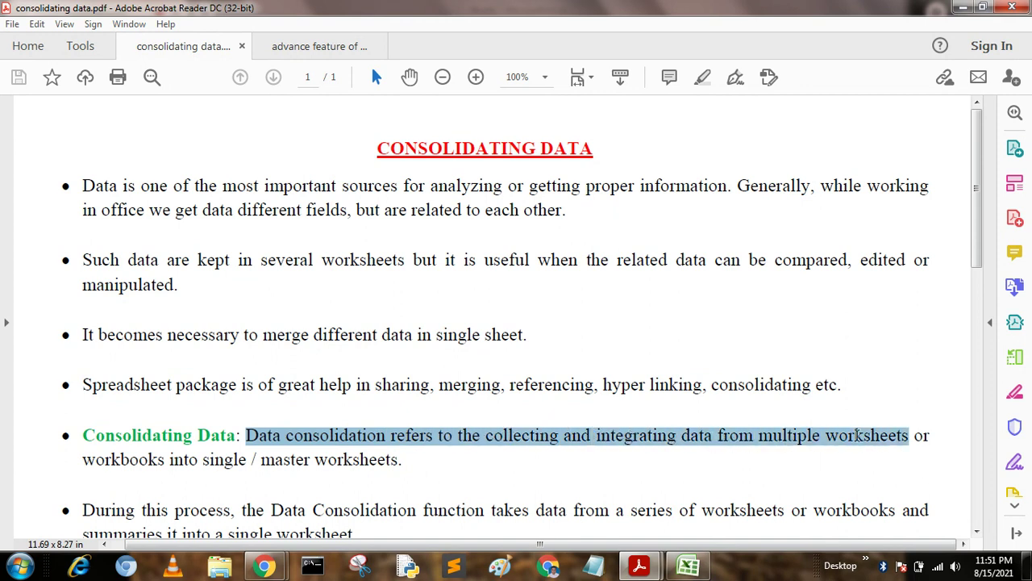
drag(731, 442, 909, 442)
drag(94, 460, 362, 460)
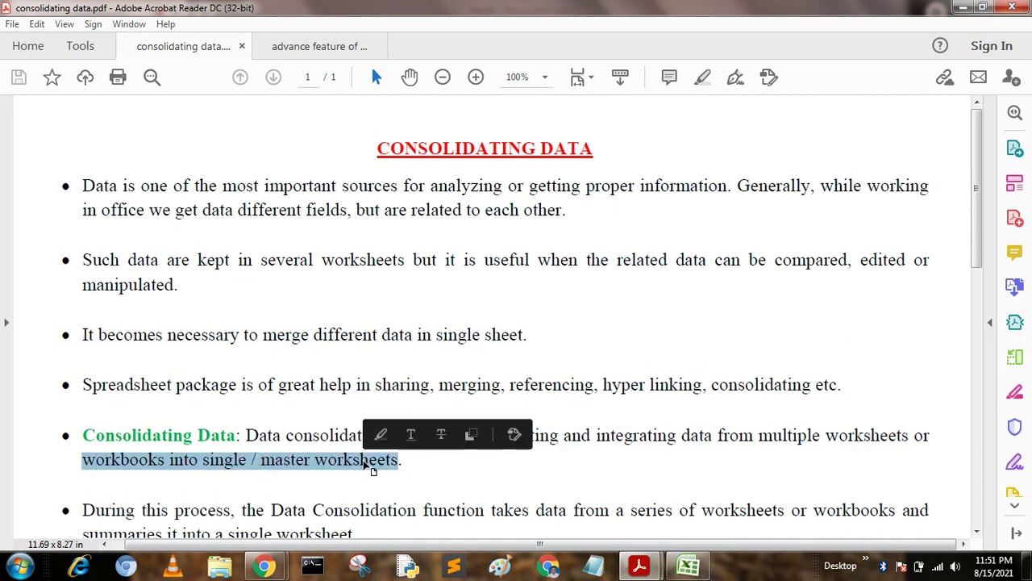
Step: Highlight the summary sentence further down, then bring the blank Excel Book1 forward
scroll(362, 461, down, 2)
scroll(358, 457, down, 1)
drag(242, 425, 895, 427)
mouse_move(87, 452)
mouse_down()
mouse_move(354, 453)
mouse_move(299, 482)
mouse_up()
click(268, 425)
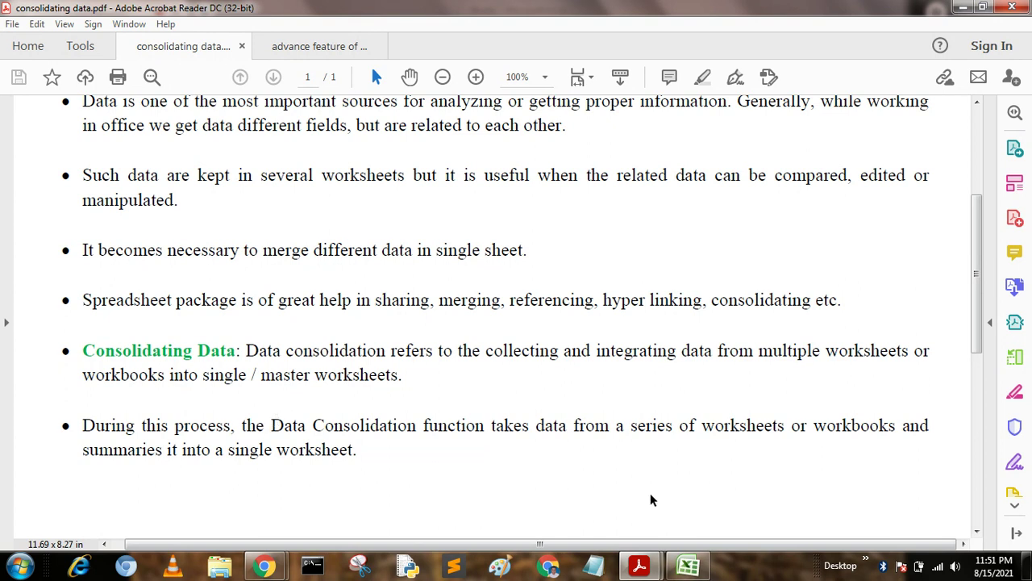
click(688, 565)
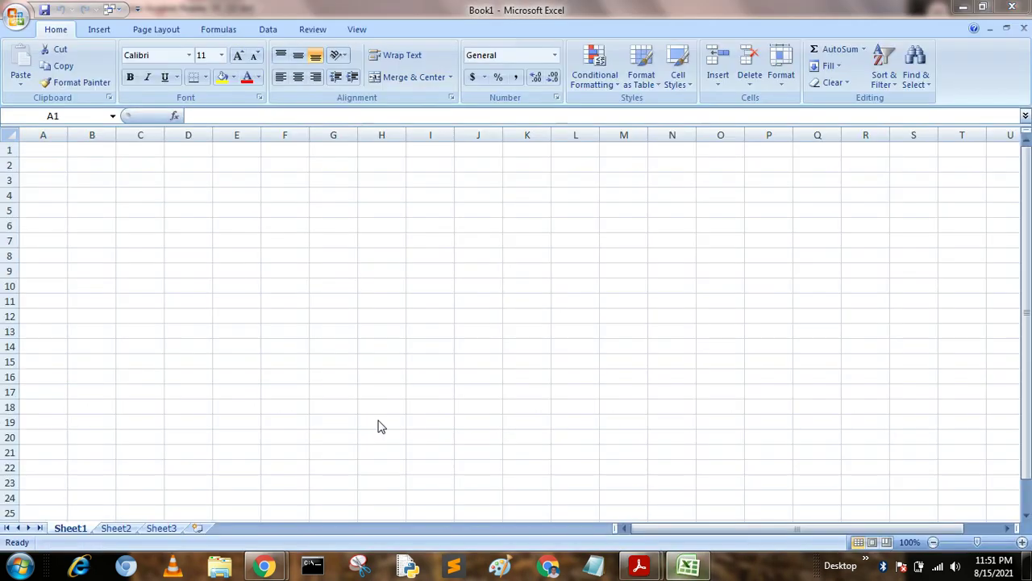
Step: Give the whole sheet horizontal and vertical Center alignment with Wrap text on
click(103, 167)
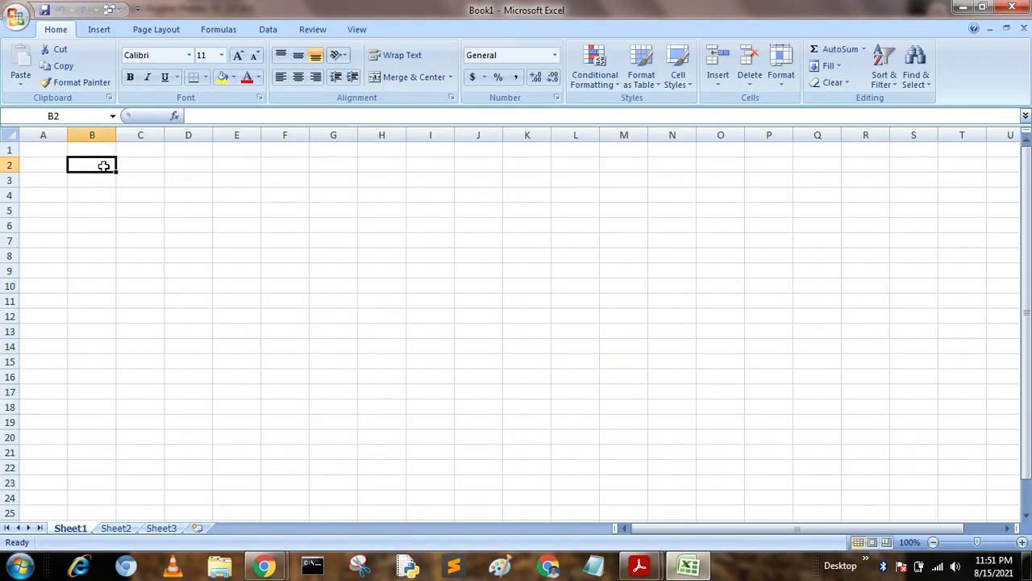
click(176, 253)
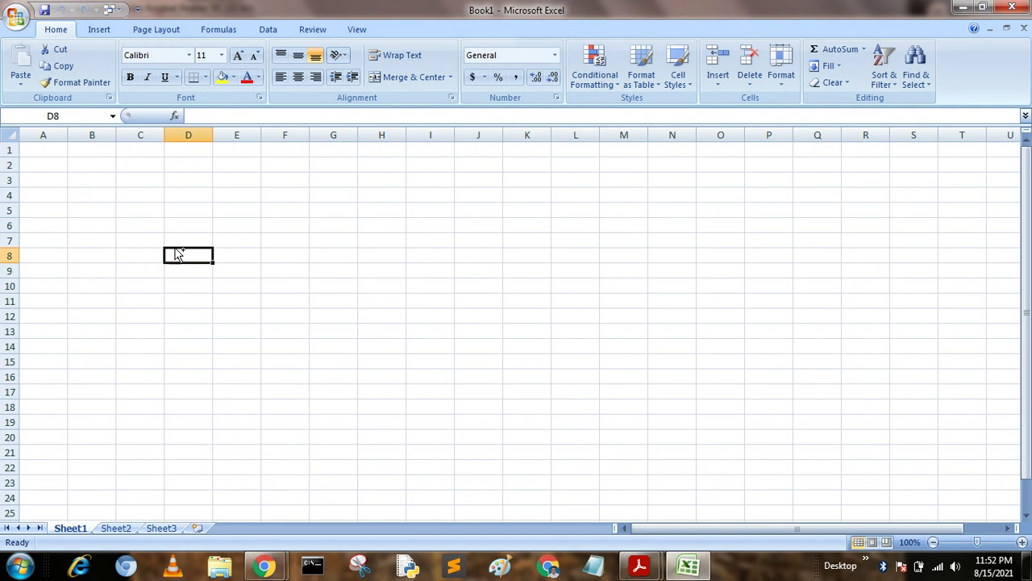
key(ctrl+a)
right_click(179, 238)
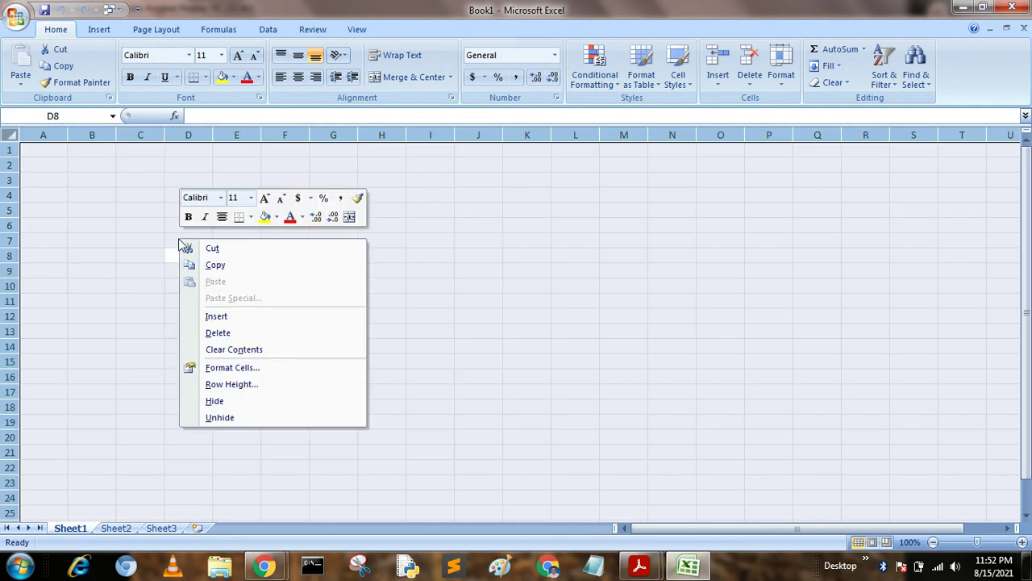
click(233, 365)
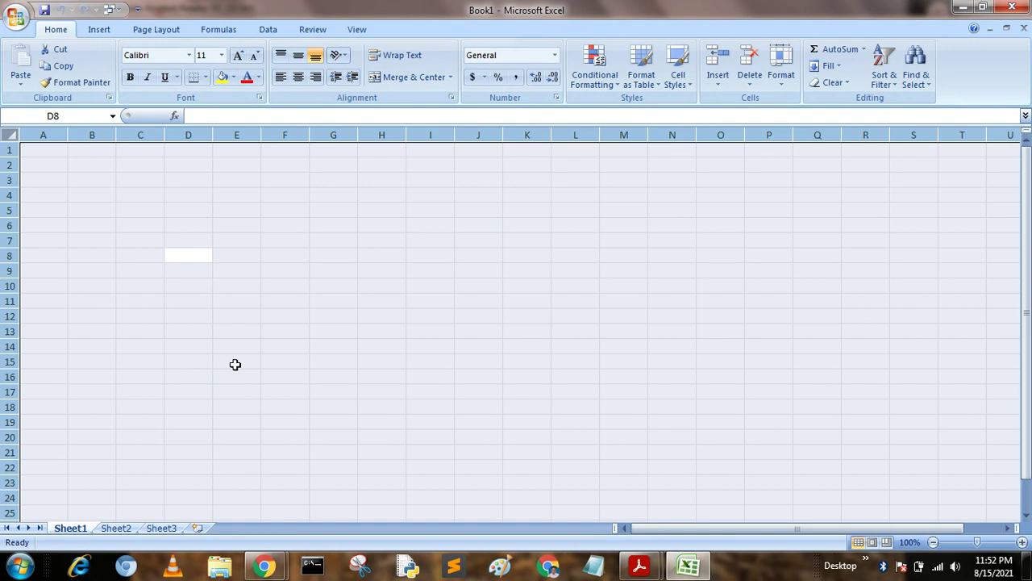
click(106, 216)
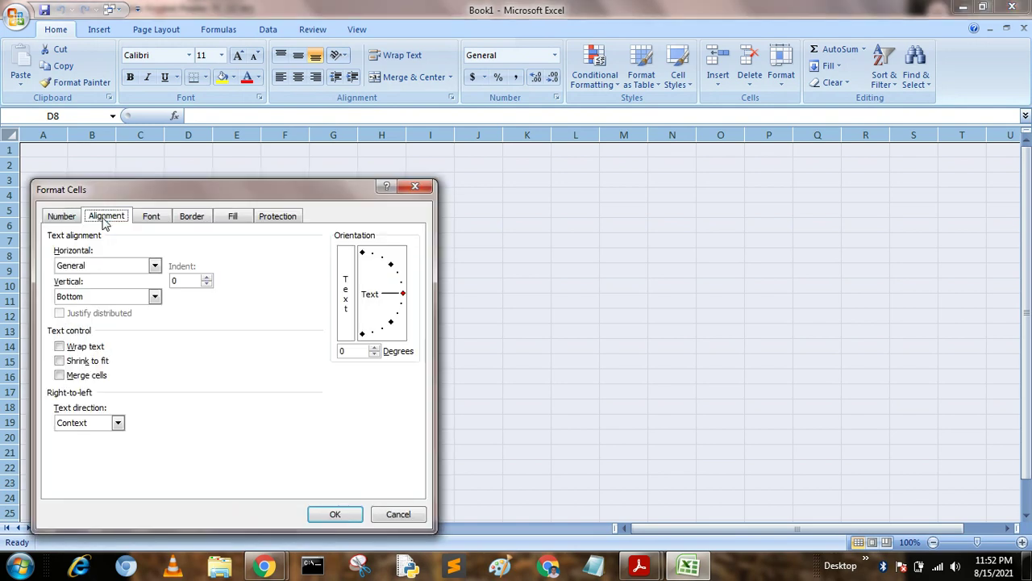
click(153, 266)
click(137, 297)
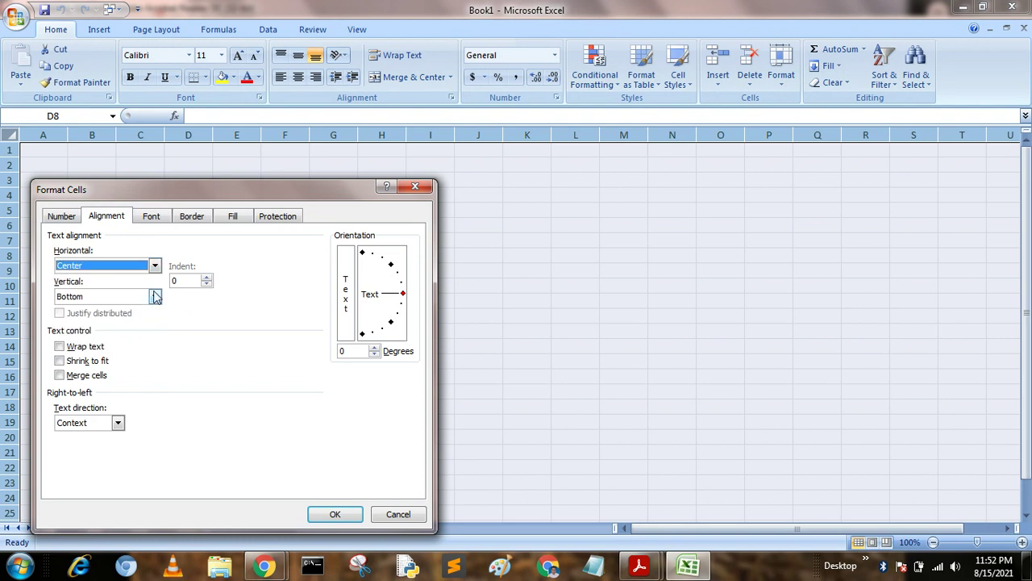
click(156, 297)
click(116, 318)
click(70, 349)
click(332, 513)
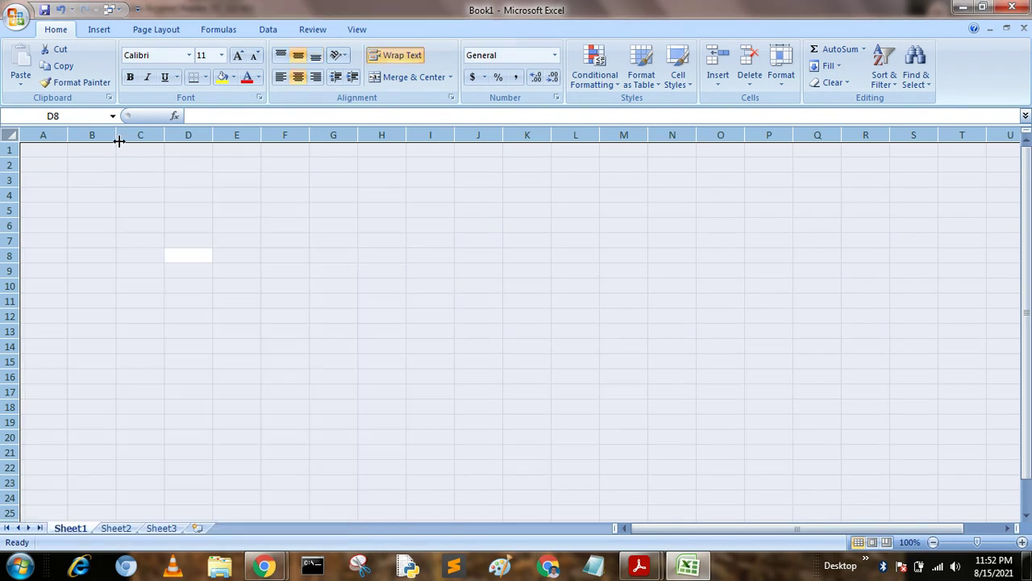
Step: Widen every column and make every row much taller
drag(117, 140, 176, 135)
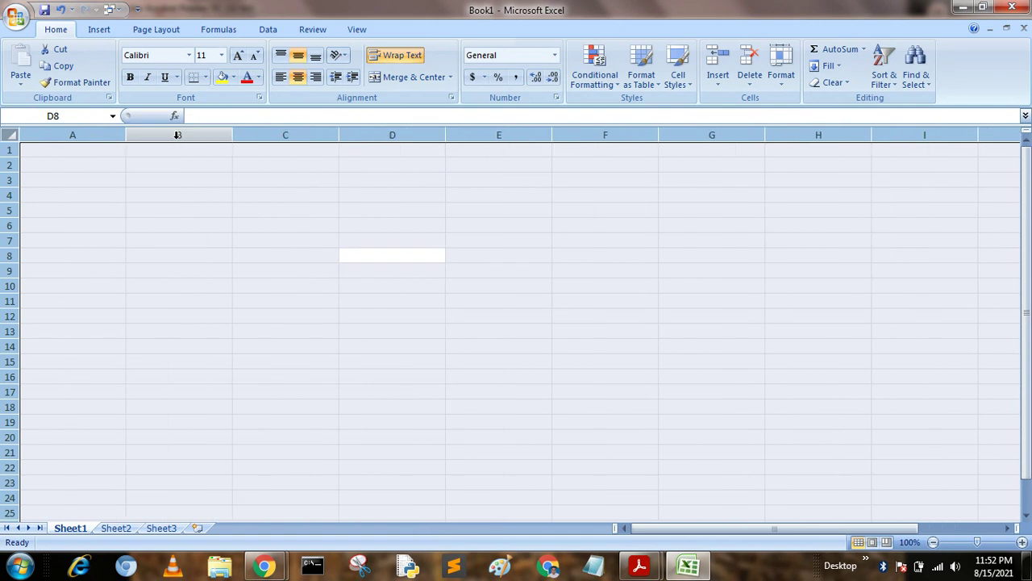
drag(20, 187, 21, 224)
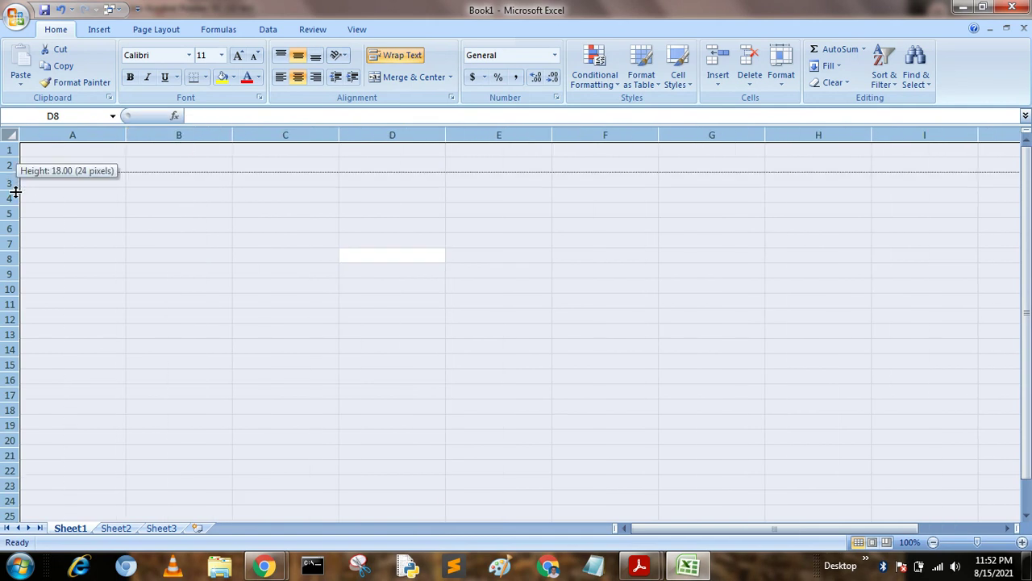
click(156, 211)
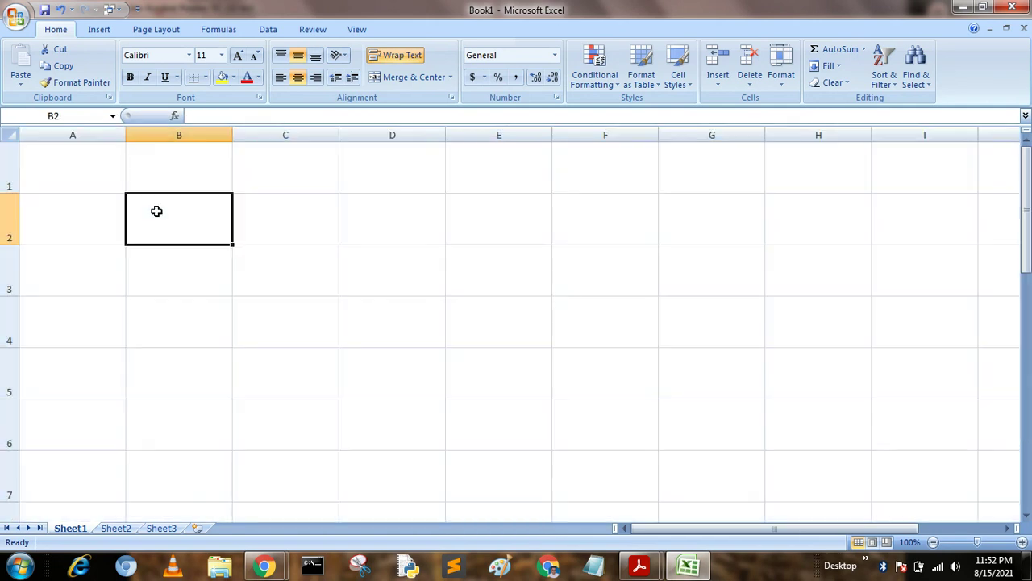
Step: Enter 'Month-wise Consumption of Drinks (in Litre) of District A' in cell B2
text(Month-wise Consu)
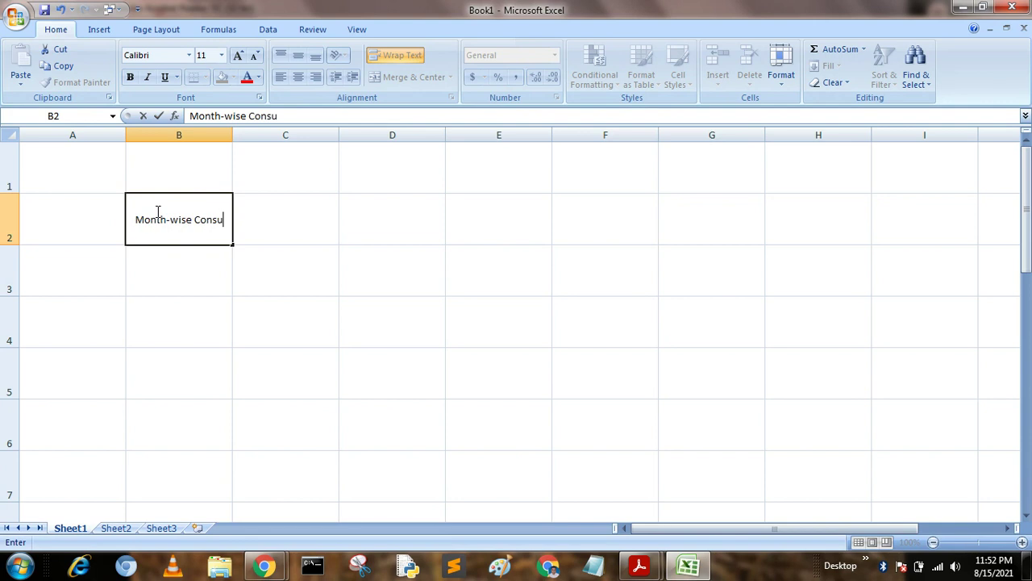
text(mption of Drinks )
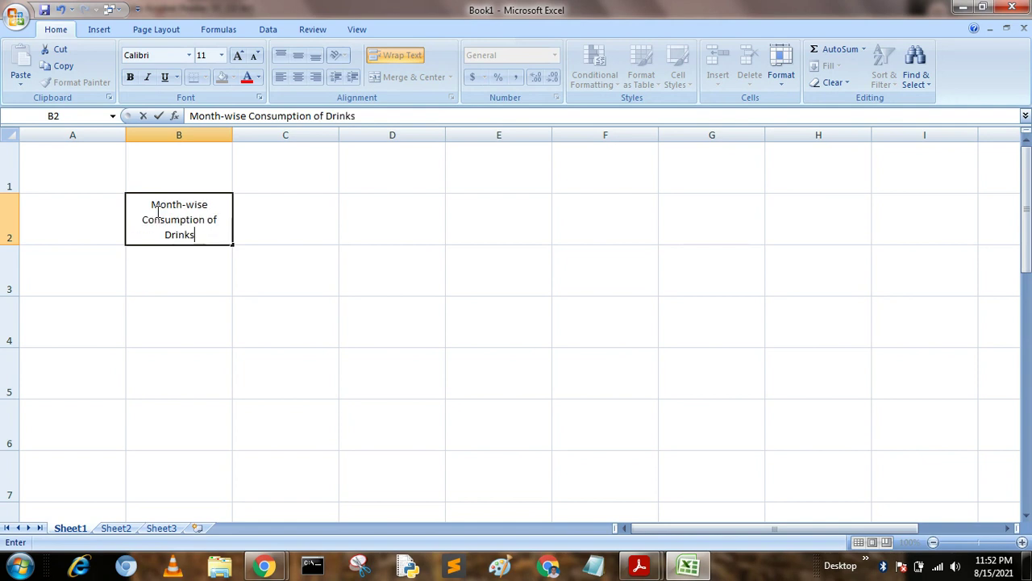
text((in Liter)
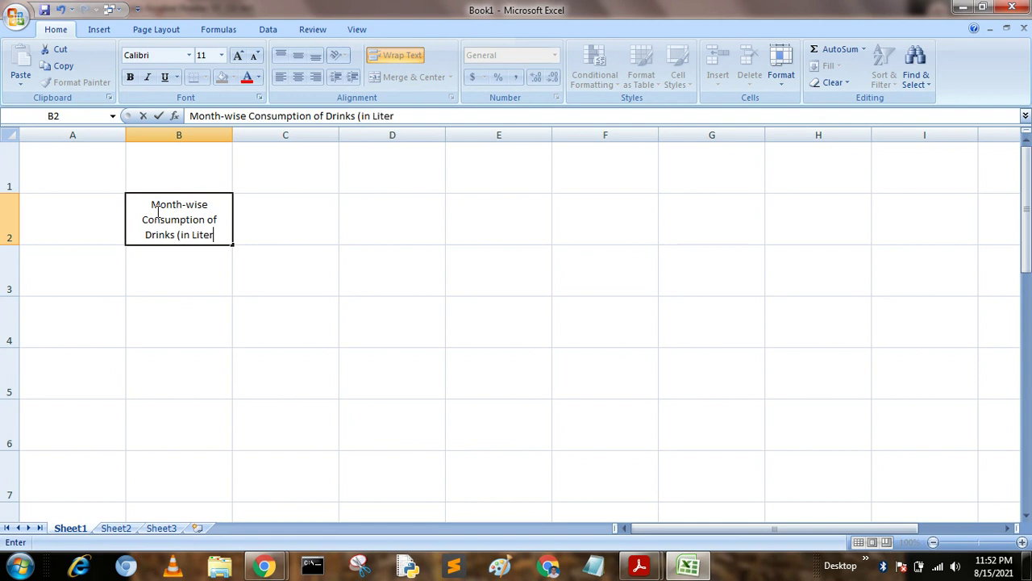
text())
key(BackSpace)
key(BackSpace)
key(BackSpace)
text(re)
text() )
text(of District )
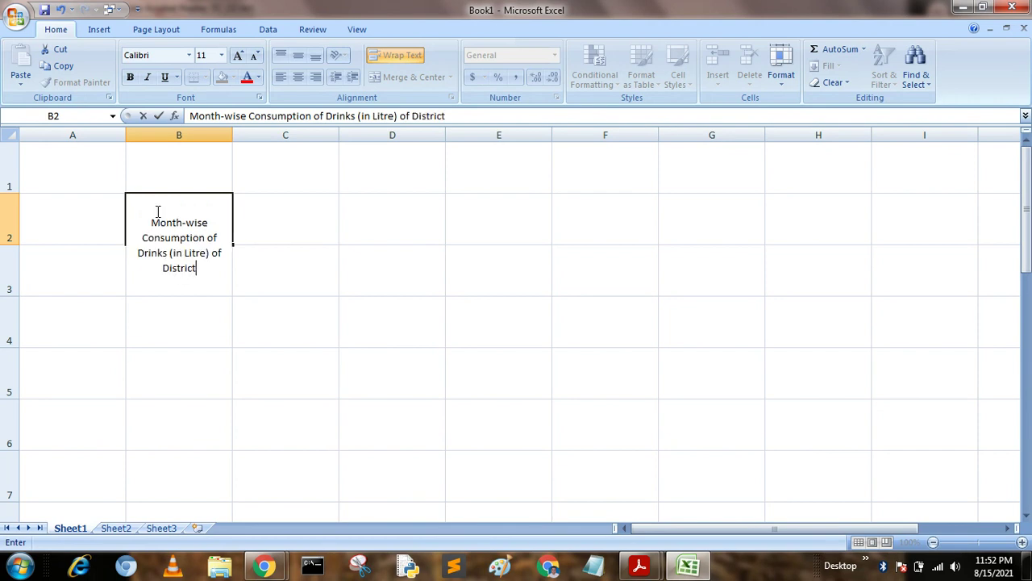
text(A)
click(244, 288)
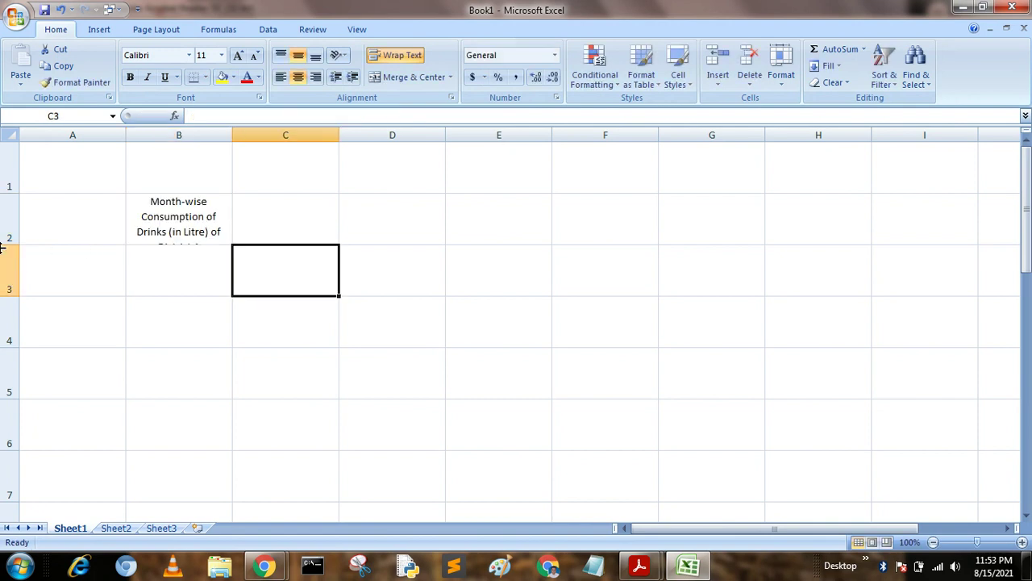
Step: Make row 2 taller and enter January, February and March in C2:E2
drag(2, 245, 24, 257)
click(282, 213)
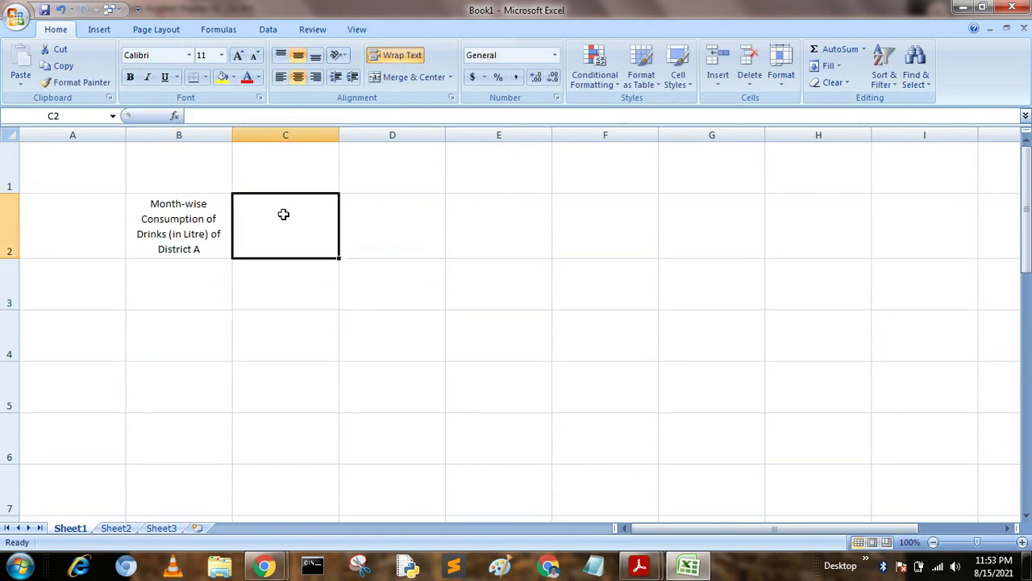
double_click(284, 214)
text(January)
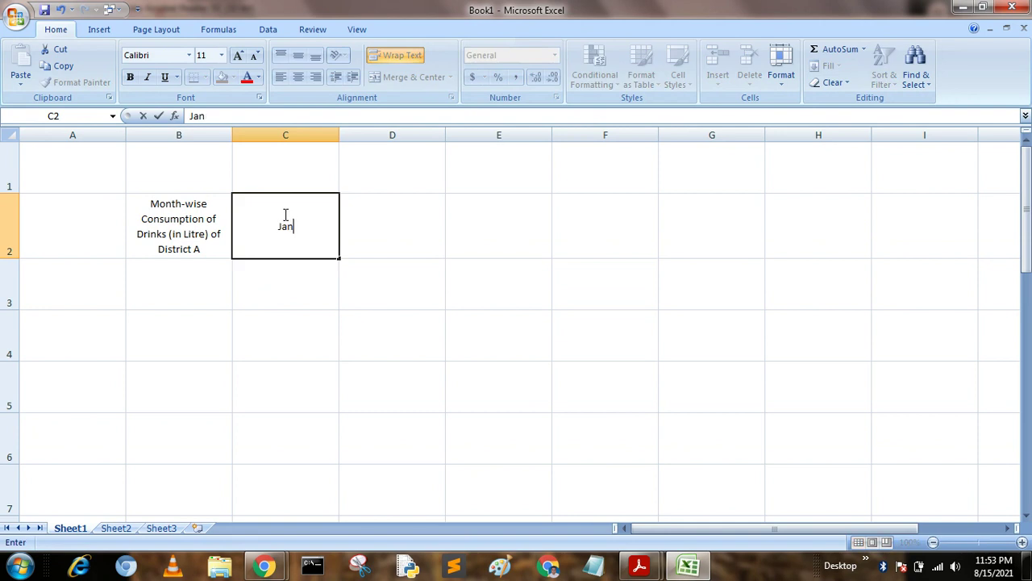
key(Tab)
text(Februar)
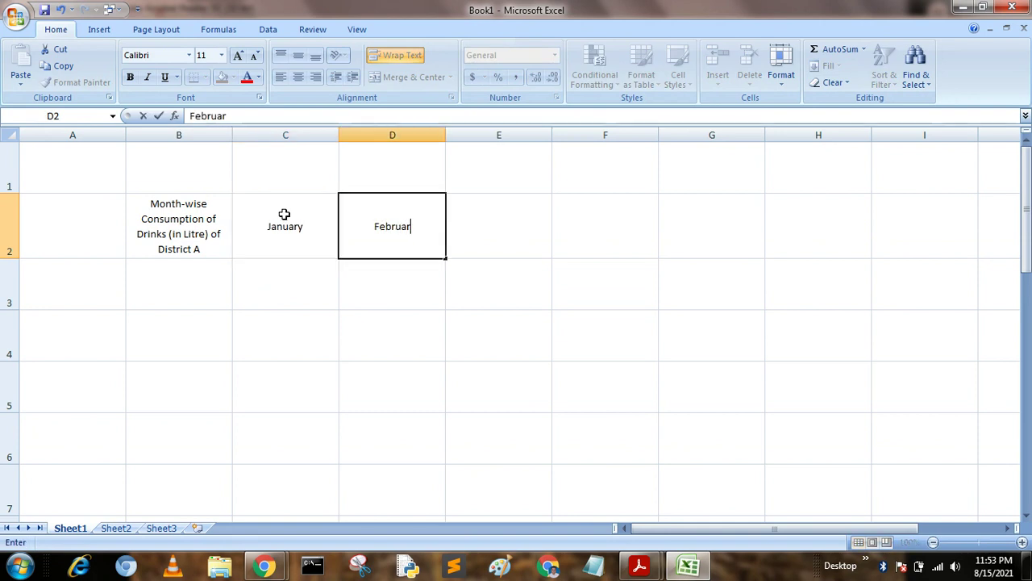
text(y)
key(Tab)
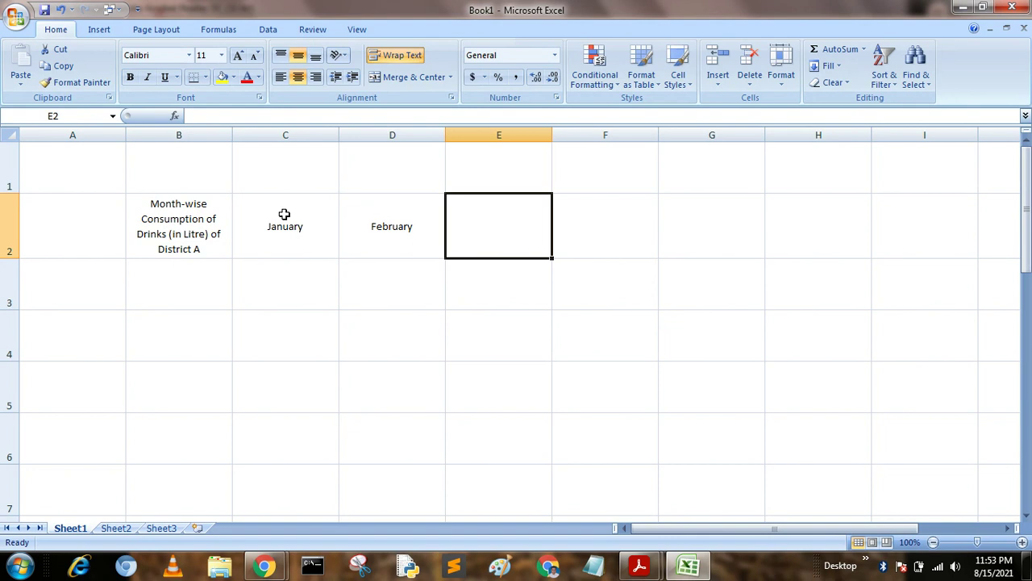
text(March)
key(Tab)
Step: Add the April and May headers in F2 and G2
text(Ju)
key(BackSpace)
key(BackSpace)
text(April)
key(Tab)
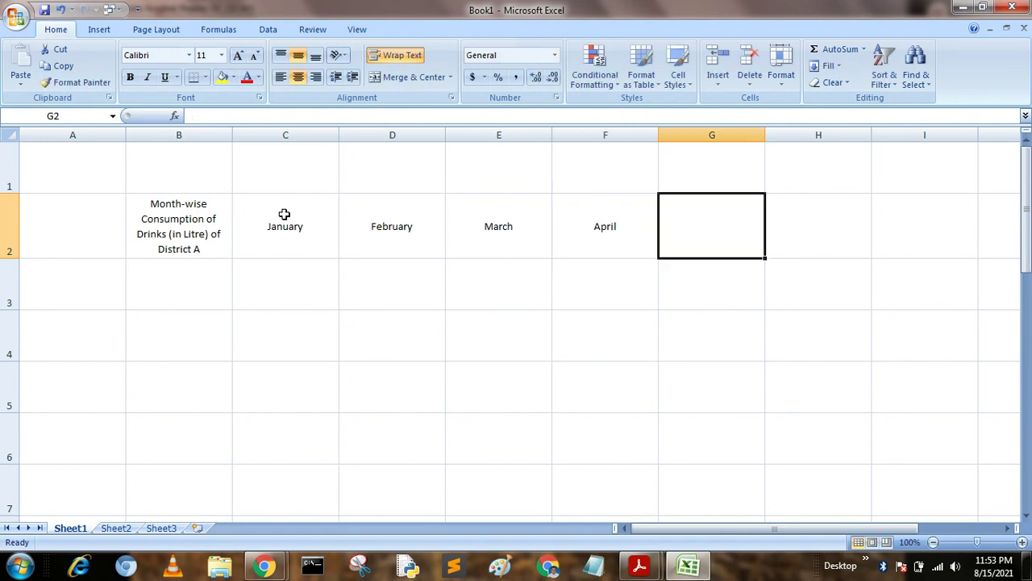
text(June)
key(BackSpace)
key(BackSpace)
key(BackSpace)
text(May)
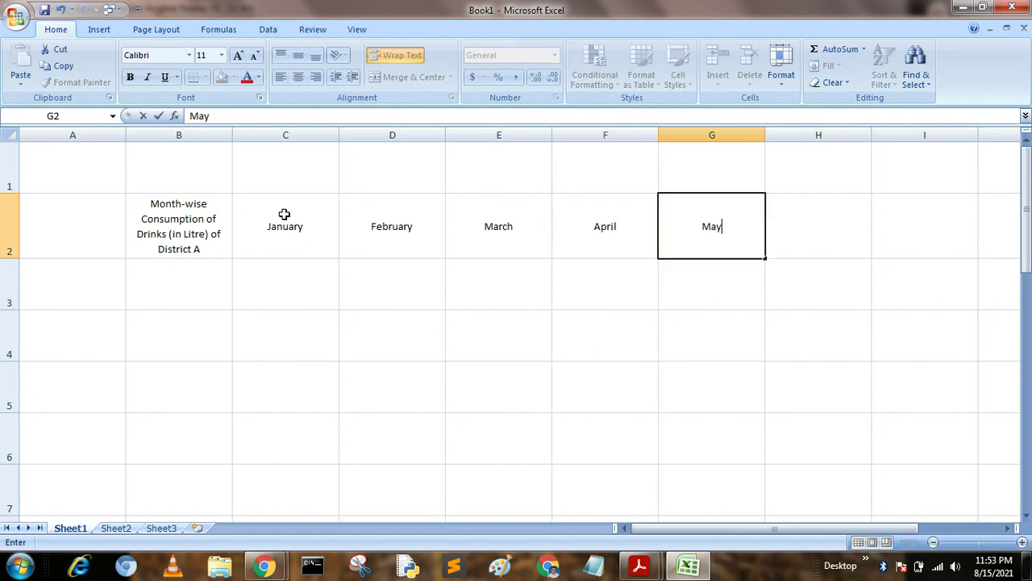
click(198, 286)
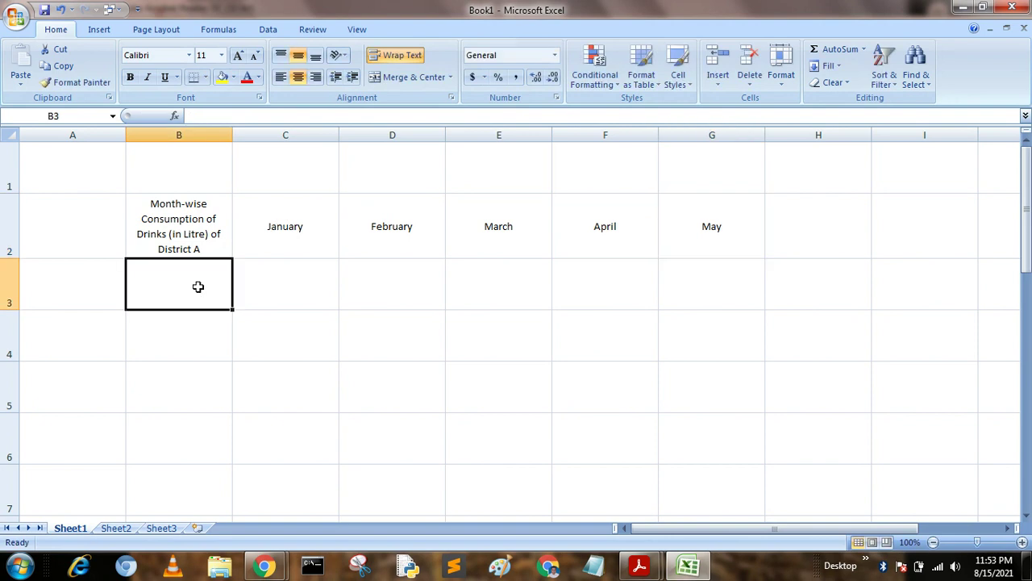
Step: Label rows B3:B5 as Juice, Coeffee and Milk
text(Juice)
key(Return)
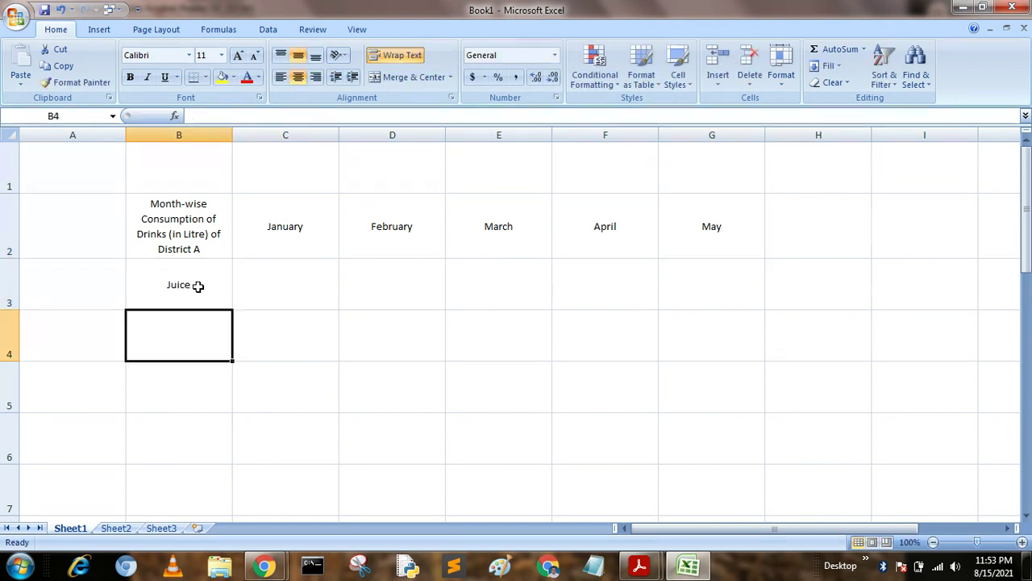
text(Coeffee)
key(Return)
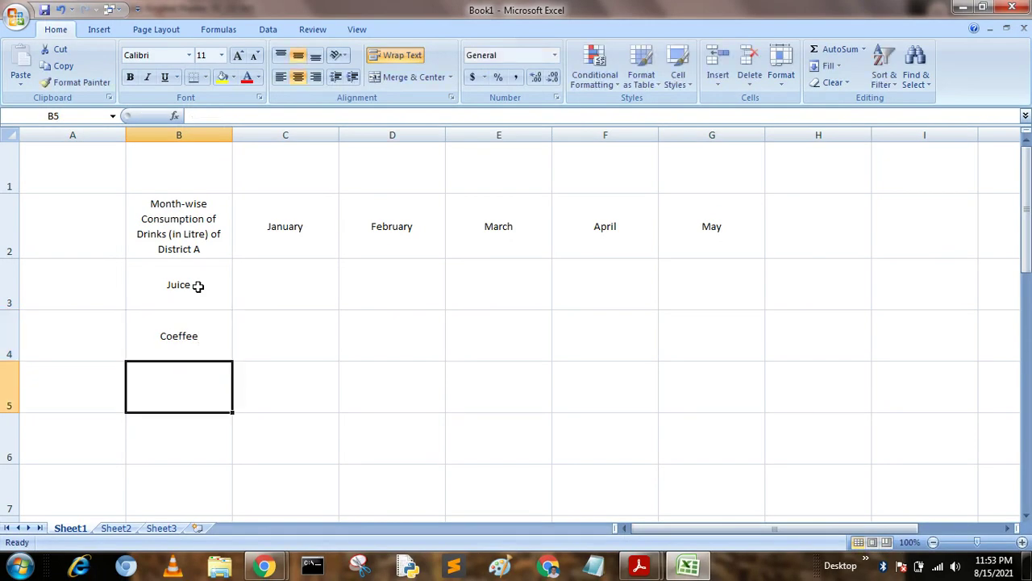
text(Milk)
click(297, 289)
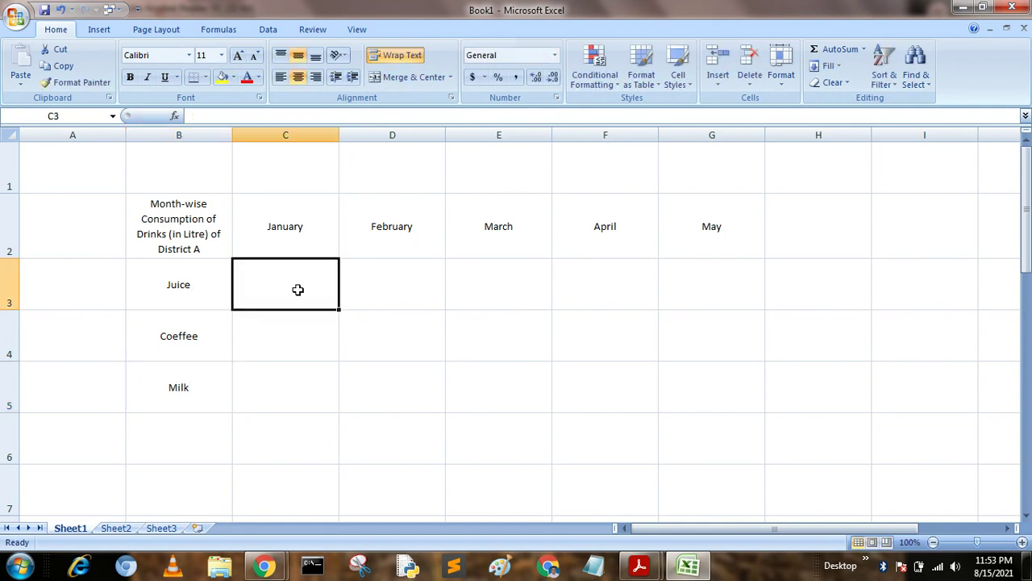
Step: Enter January litres (100, 150, 200) and February litres (50, 200, 300)
text(100)
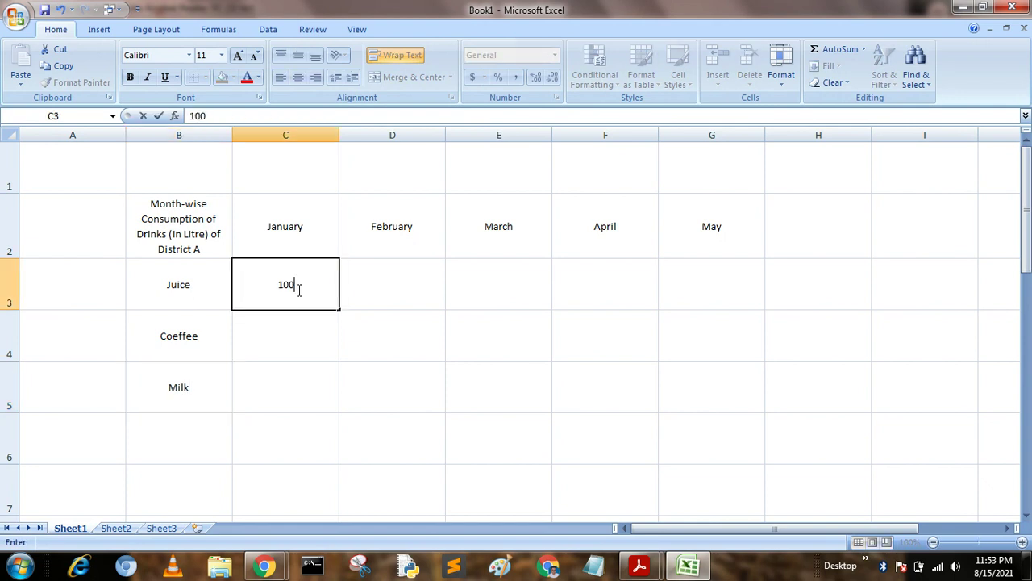
key(Return)
text(150)
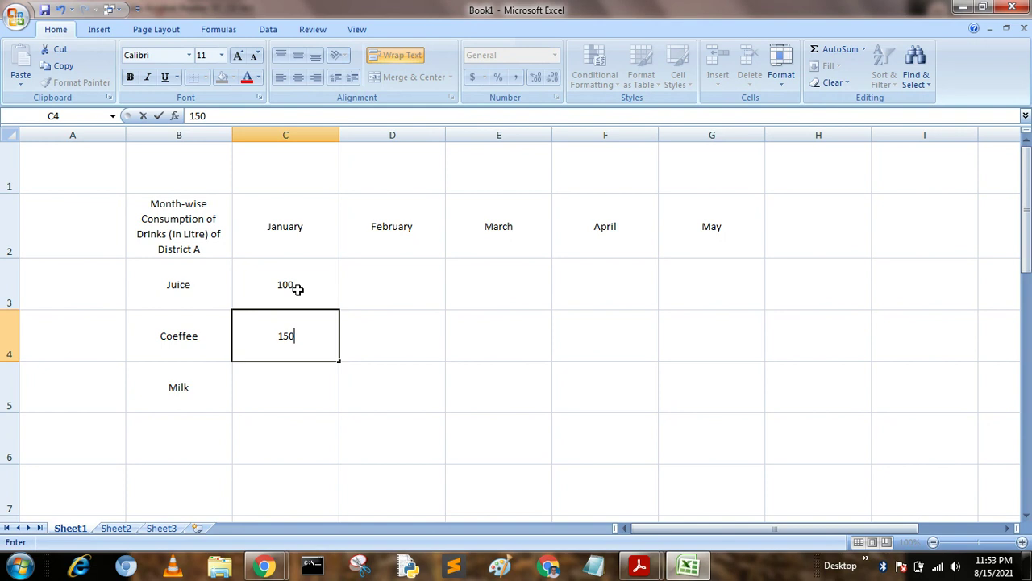
key(Return)
text(200)
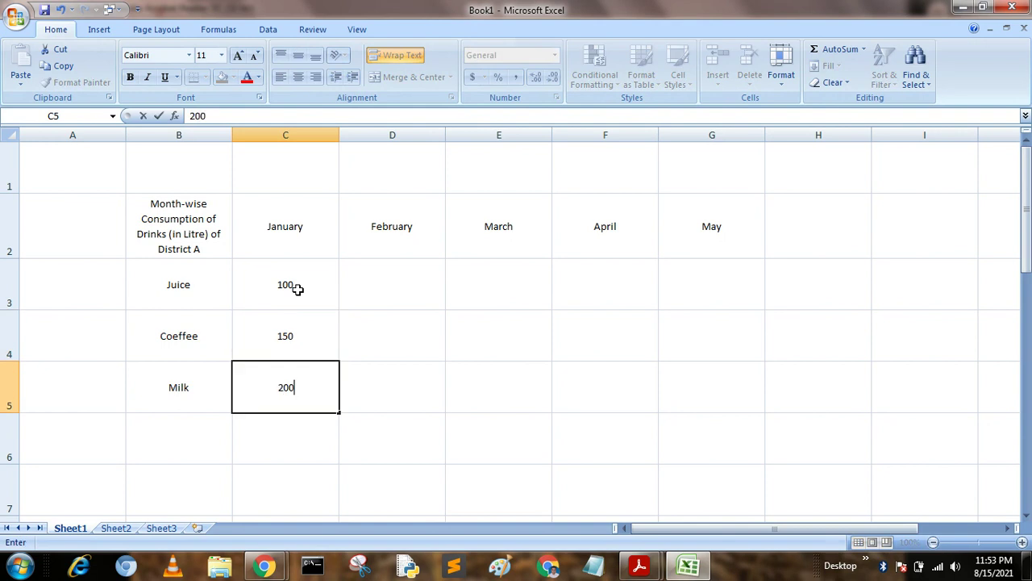
click(348, 316)
click(393, 279)
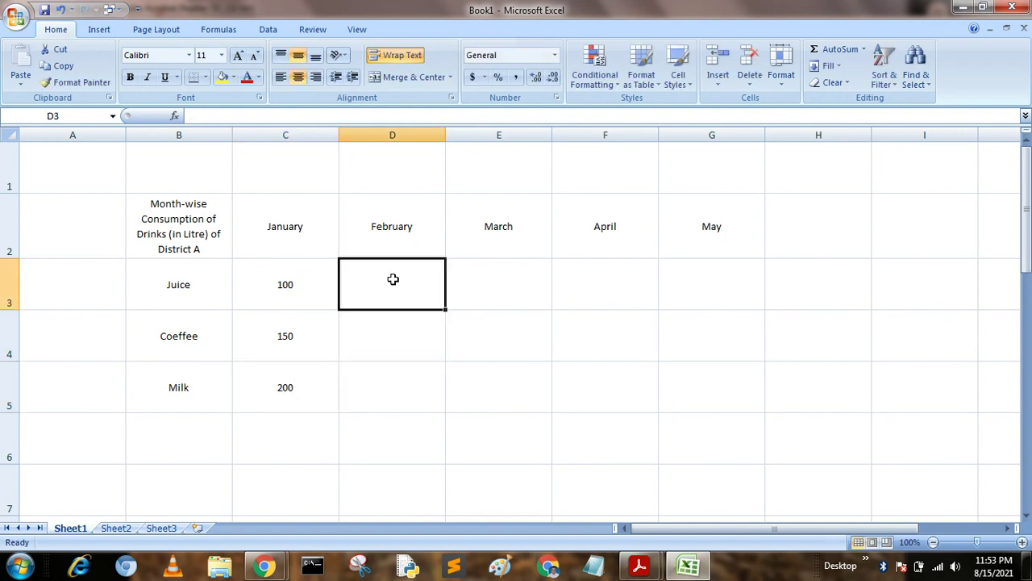
text(50)
click(399, 334)
text(2)
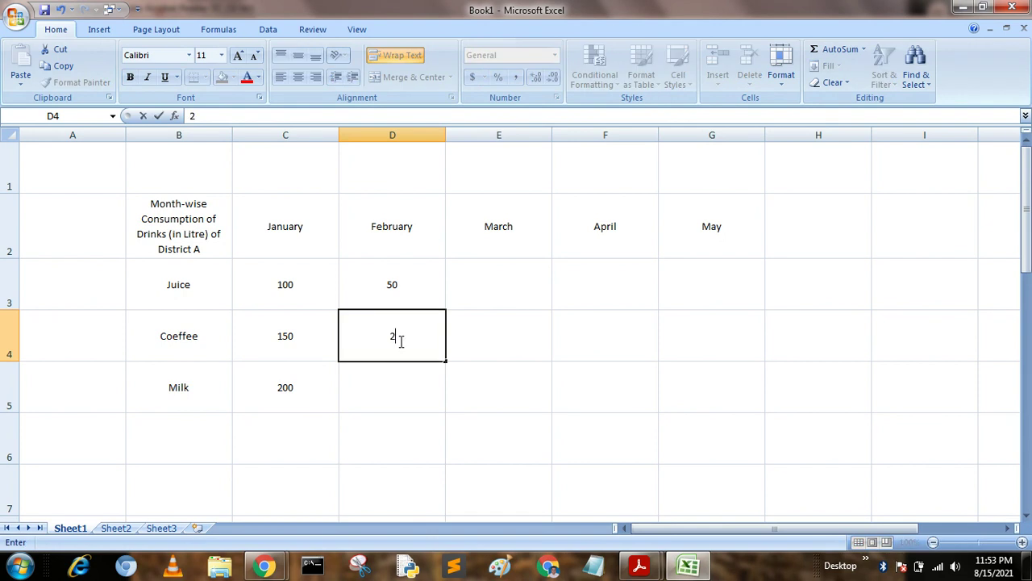
text(00)
click(408, 387)
text(300)
Step: Enter March litres (400, 450, 500) and April litres (400, 500, 300)
click(505, 295)
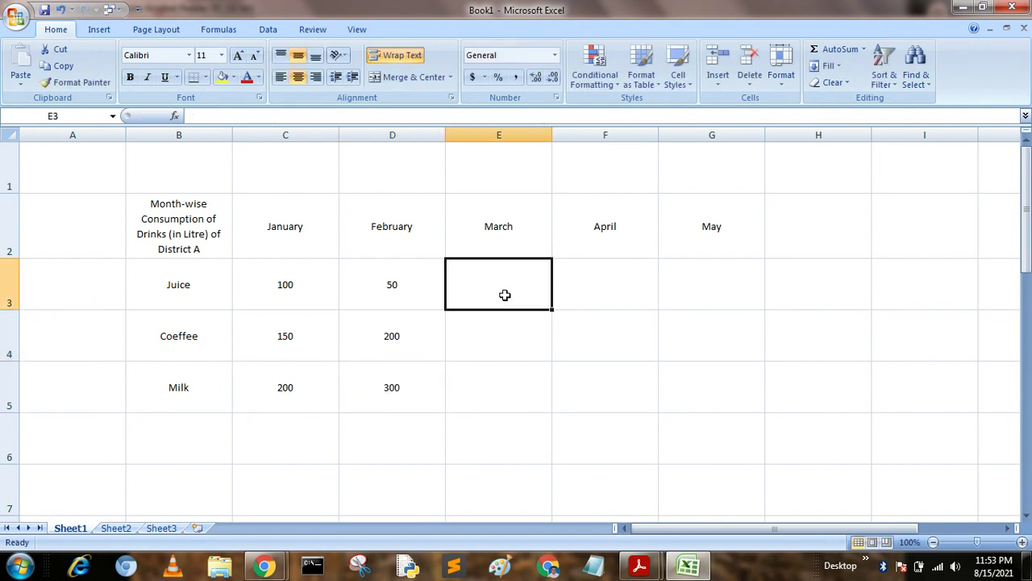
text(400)
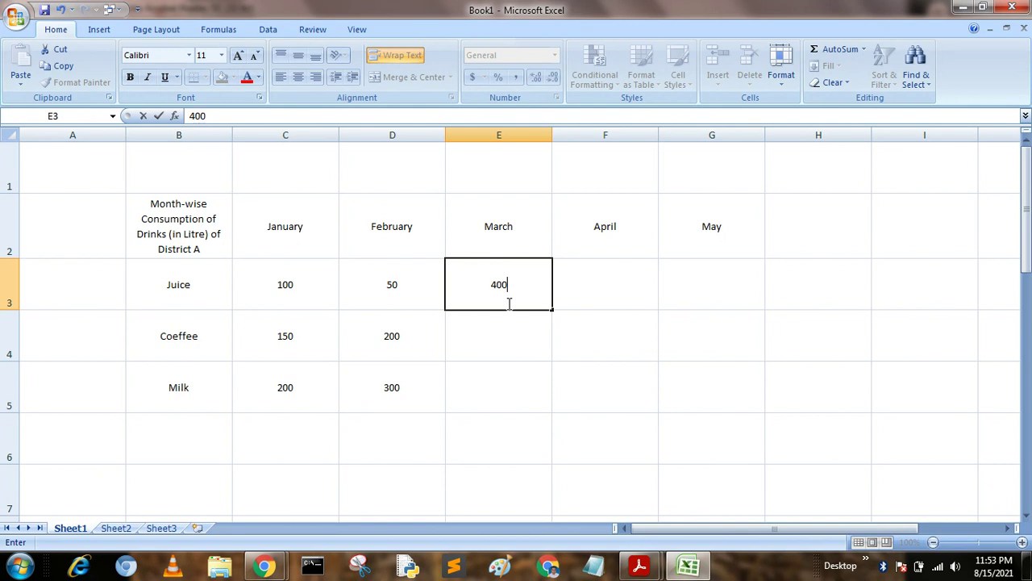
click(510, 329)
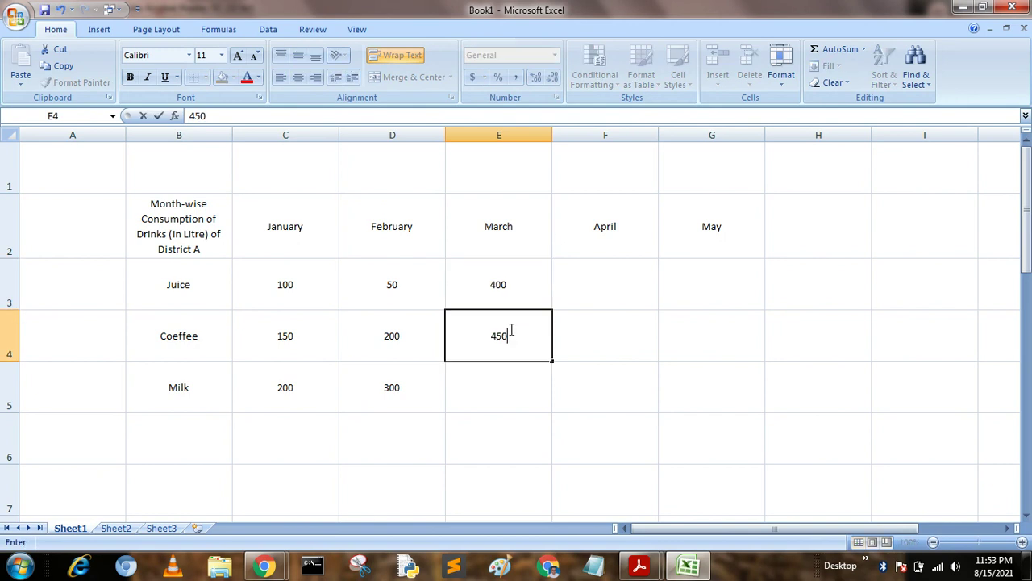
click(511, 387)
text(500)
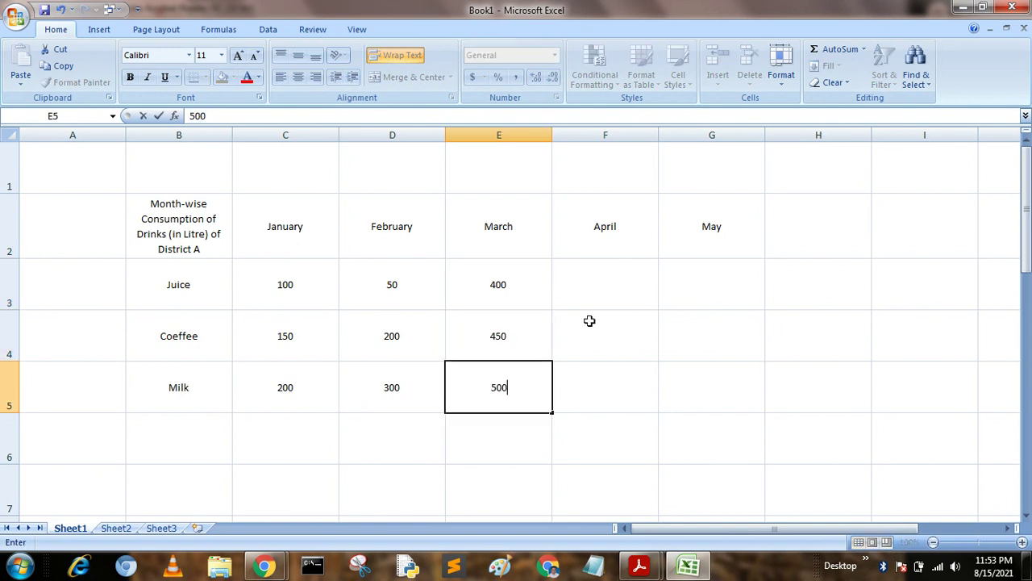
click(600, 293)
text(400)
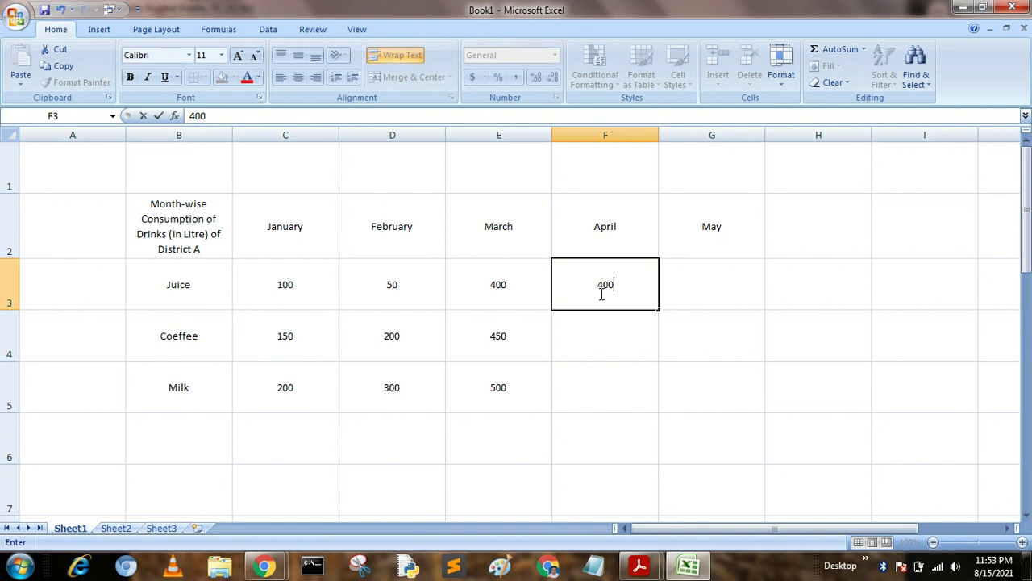
click(609, 343)
text(500)
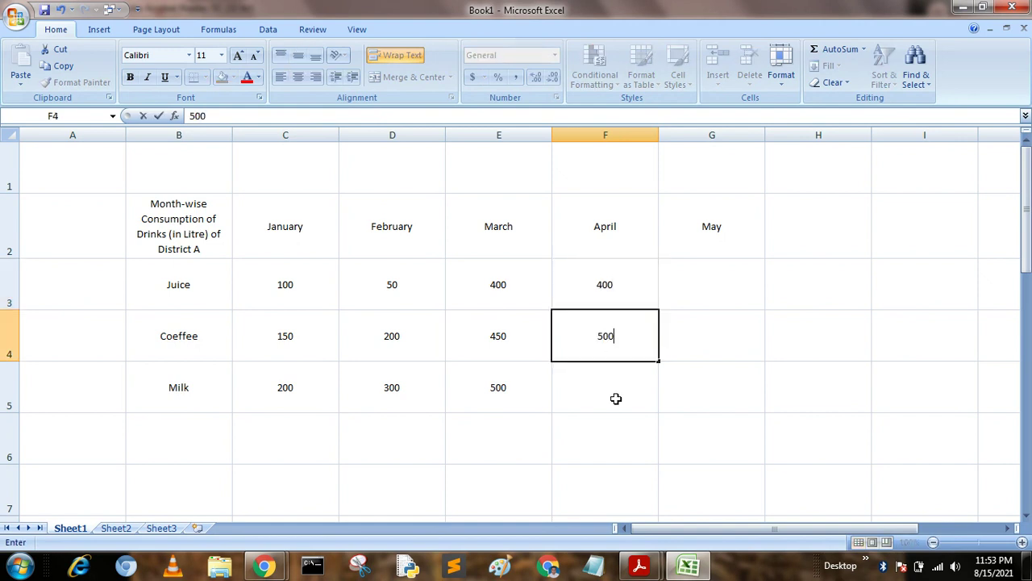
click(616, 398)
text(300)
Step: Enter May litres 400, 400 and 300 for Juice, Coeffee and Milk
click(699, 288)
text(4)
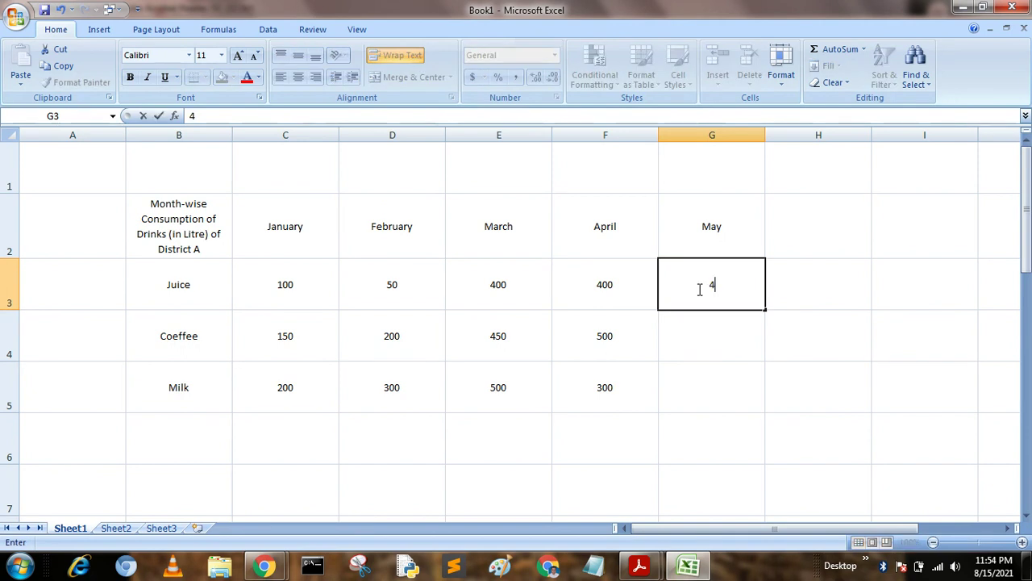
text(00)
click(700, 335)
text(40)
click(716, 379)
text(300)
click(841, 352)
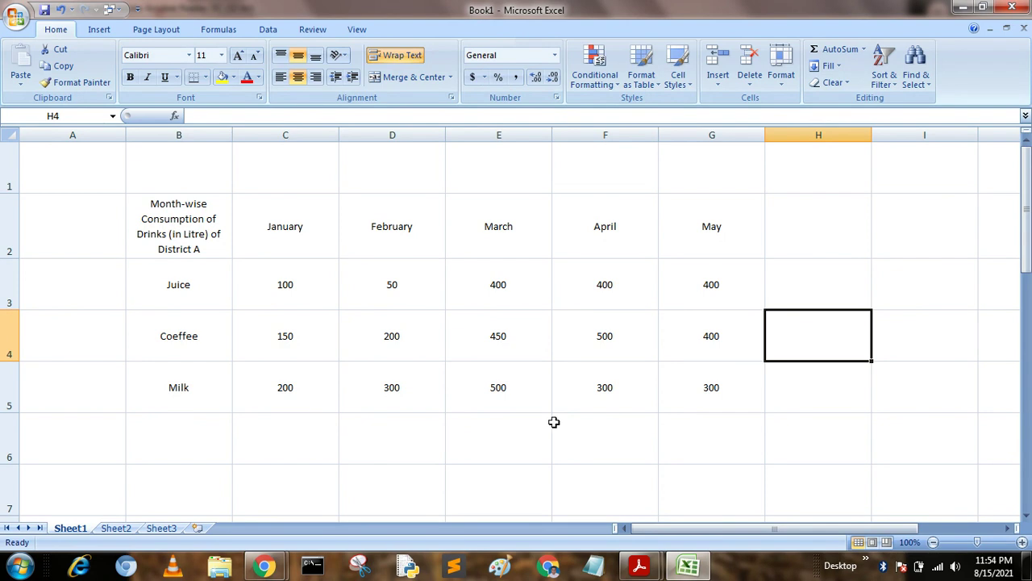
click(296, 248)
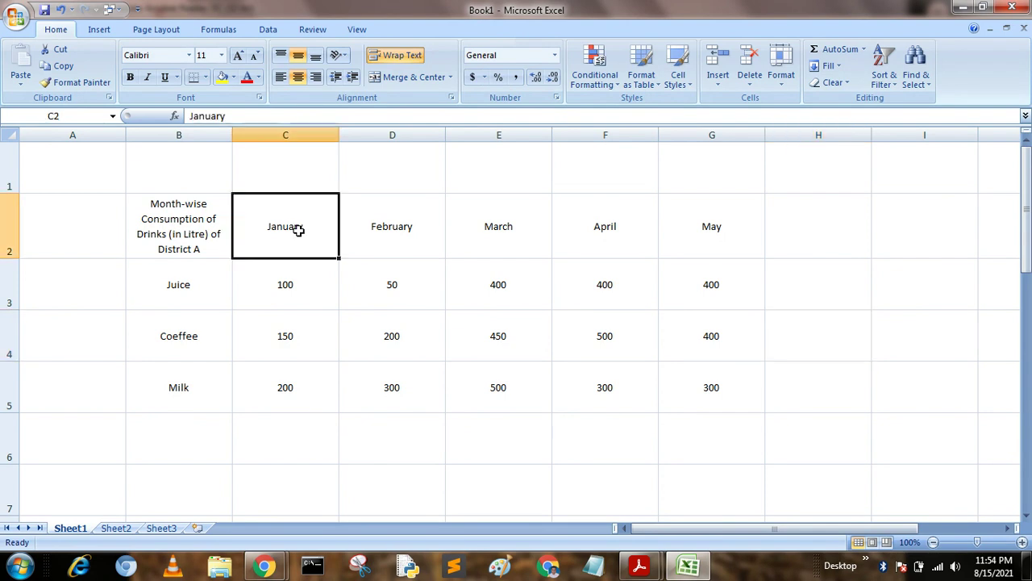
drag(294, 274, 297, 385)
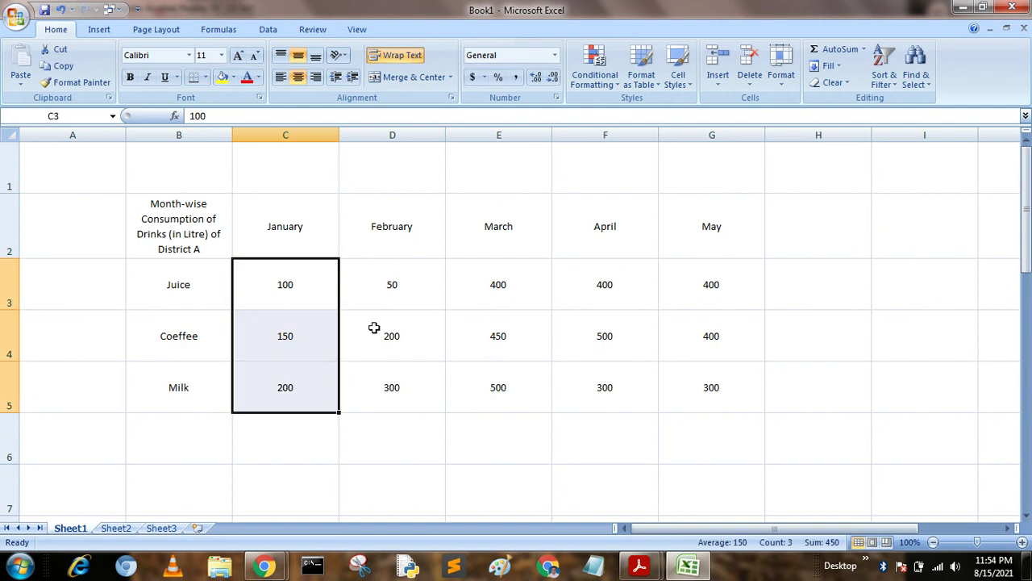
drag(399, 295, 401, 389)
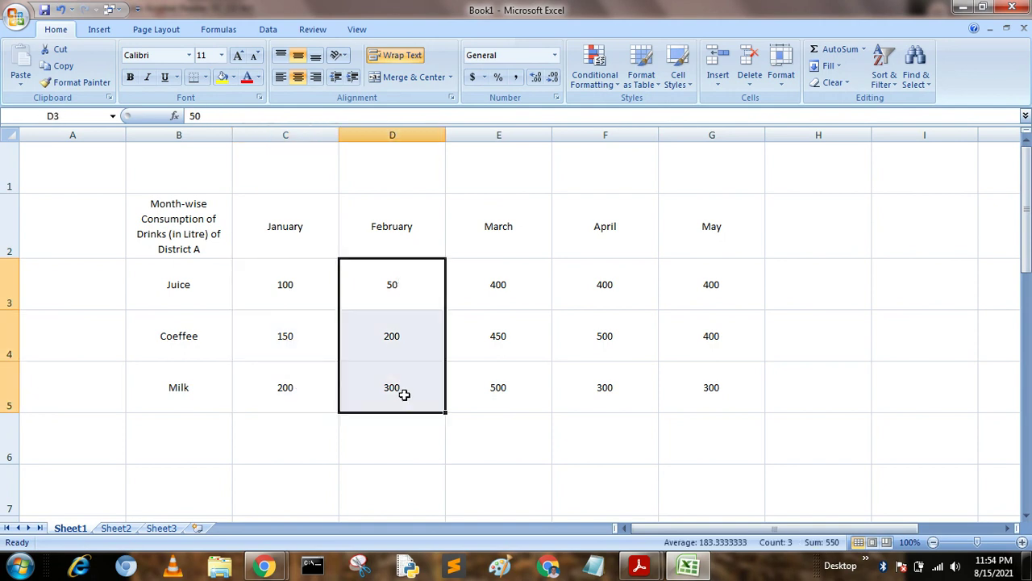
drag(502, 277, 504, 375)
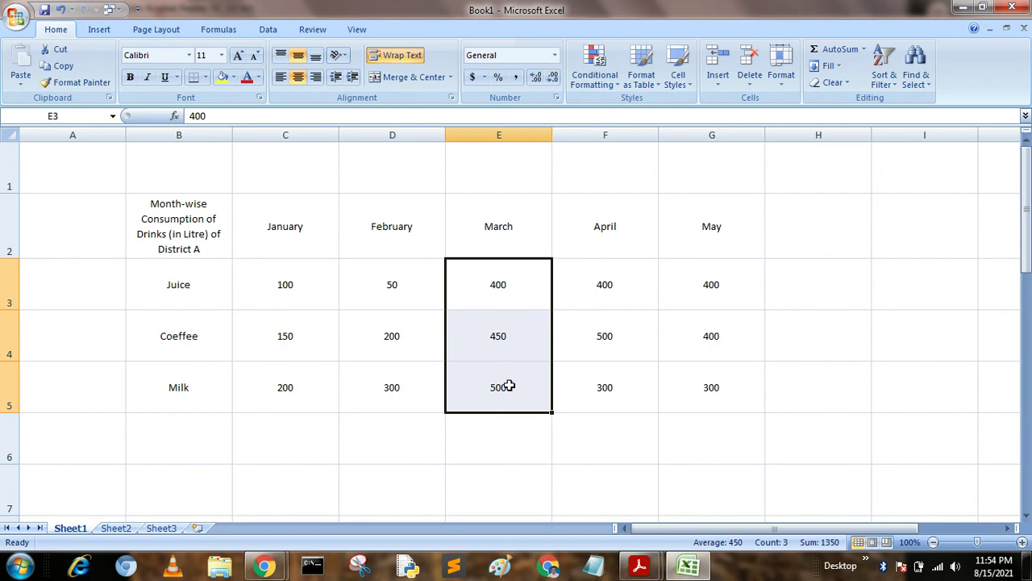
click(617, 276)
drag(617, 276, 618, 379)
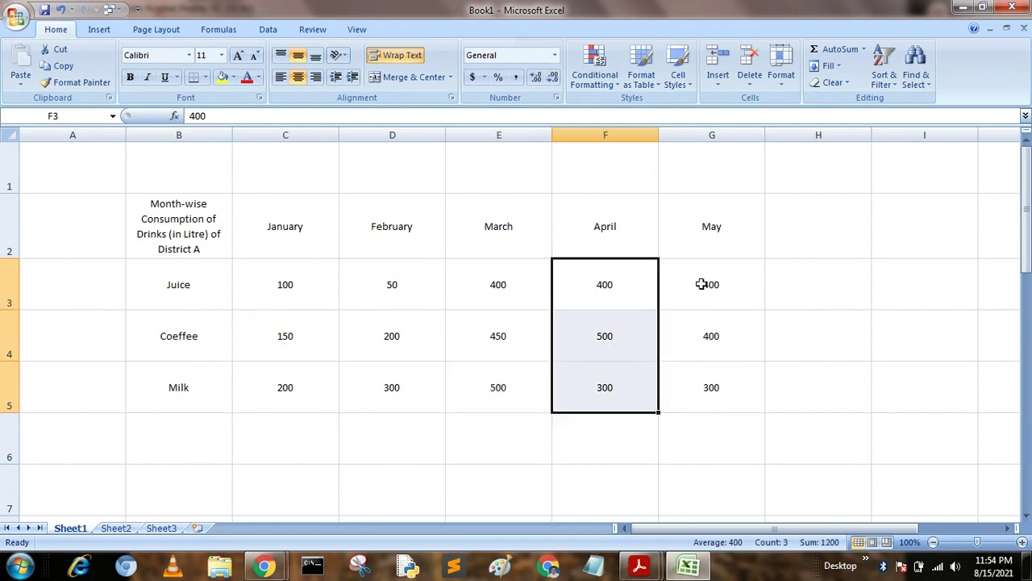
drag(710, 286, 713, 373)
click(614, 432)
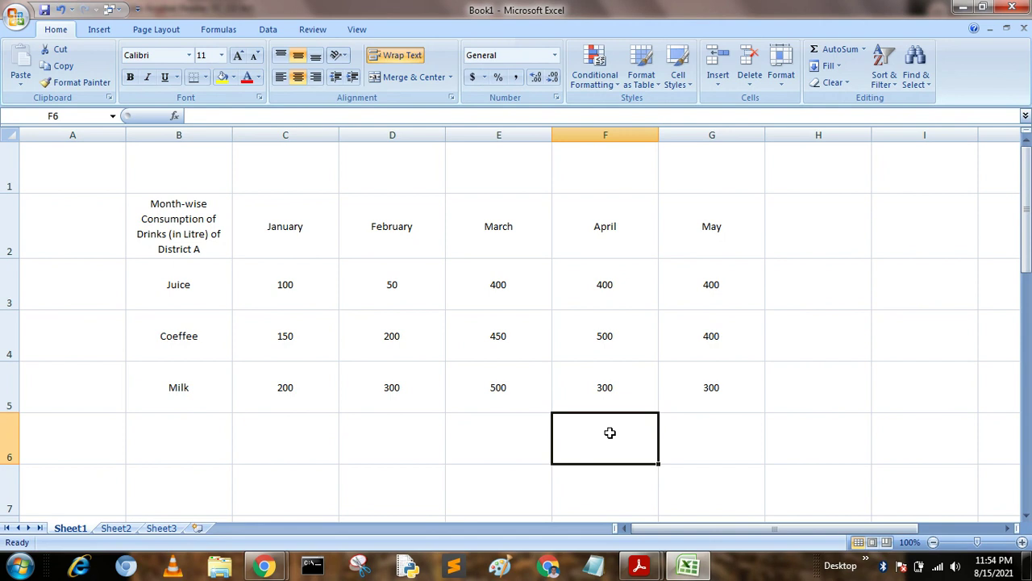
Step: Rename Sheet1 to District A
double_click(80, 530)
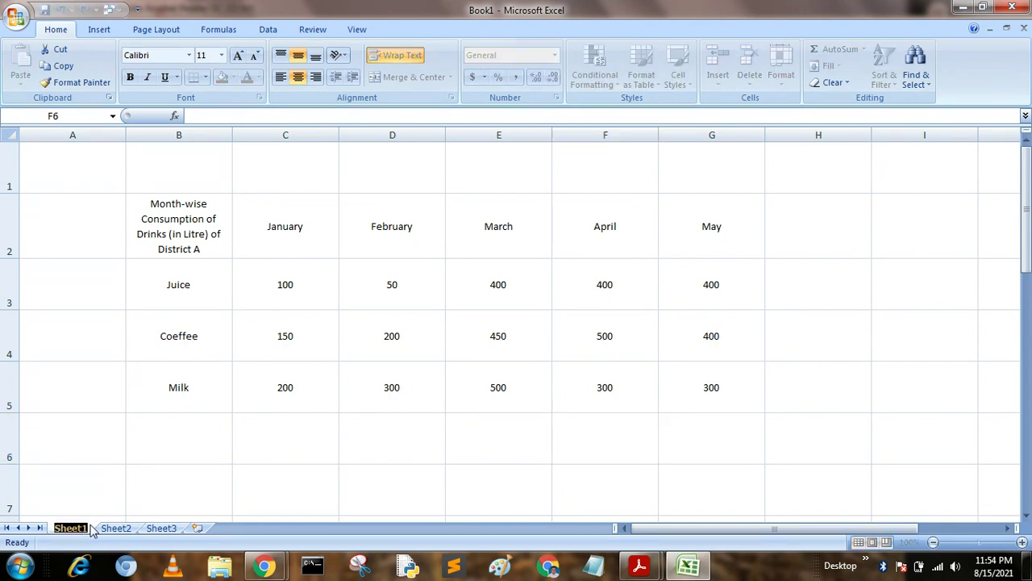
text(D)
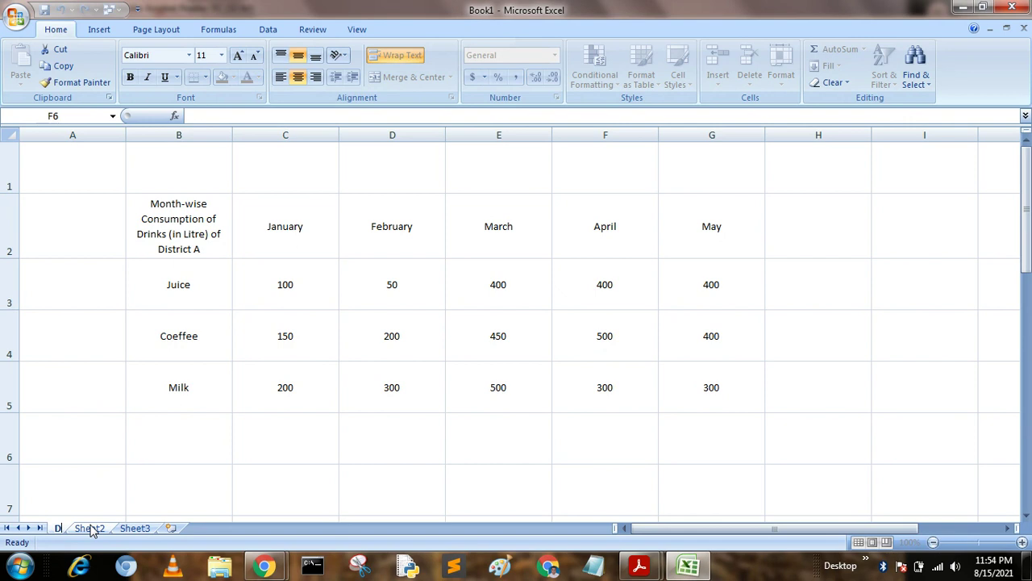
text(istrict A)
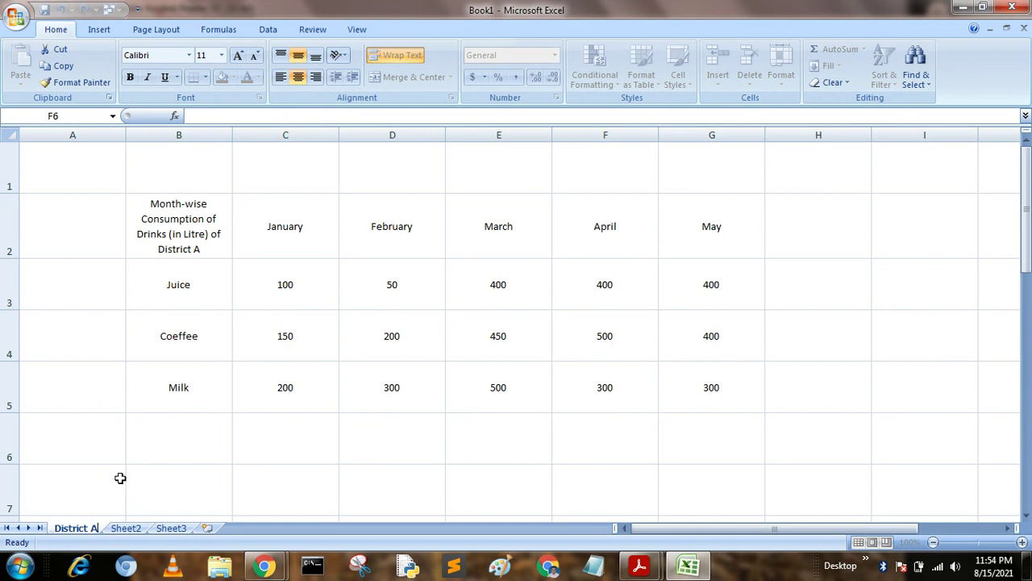
click(119, 479)
Step: Copy the B2:G5 drinks table and paste it into Sheet2 at B2
drag(154, 218, 659, 366)
key(ctrl+c)
right_click(511, 284)
click(540, 312)
click(125, 528)
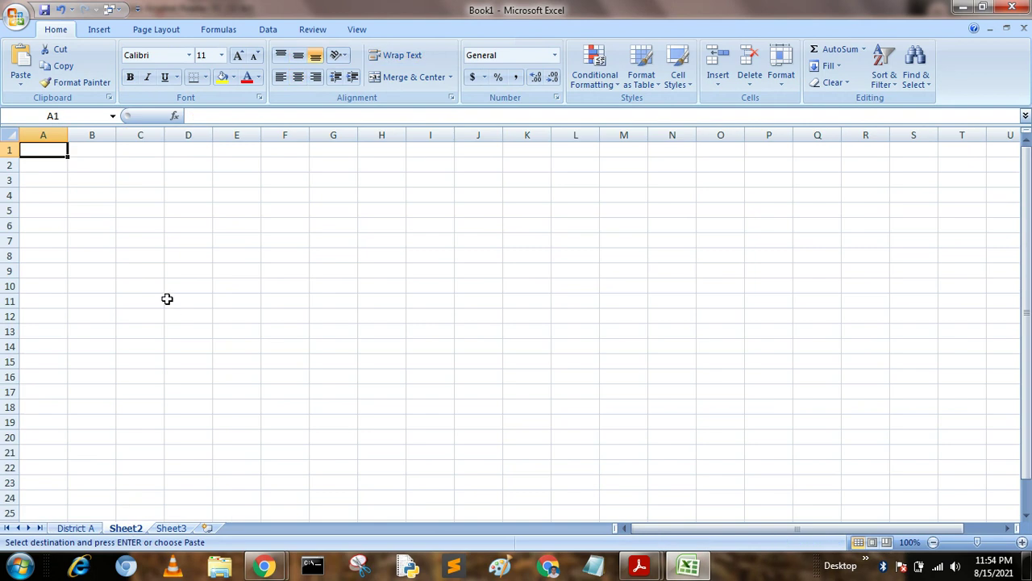
click(93, 528)
click(129, 529)
click(110, 172)
click(90, 527)
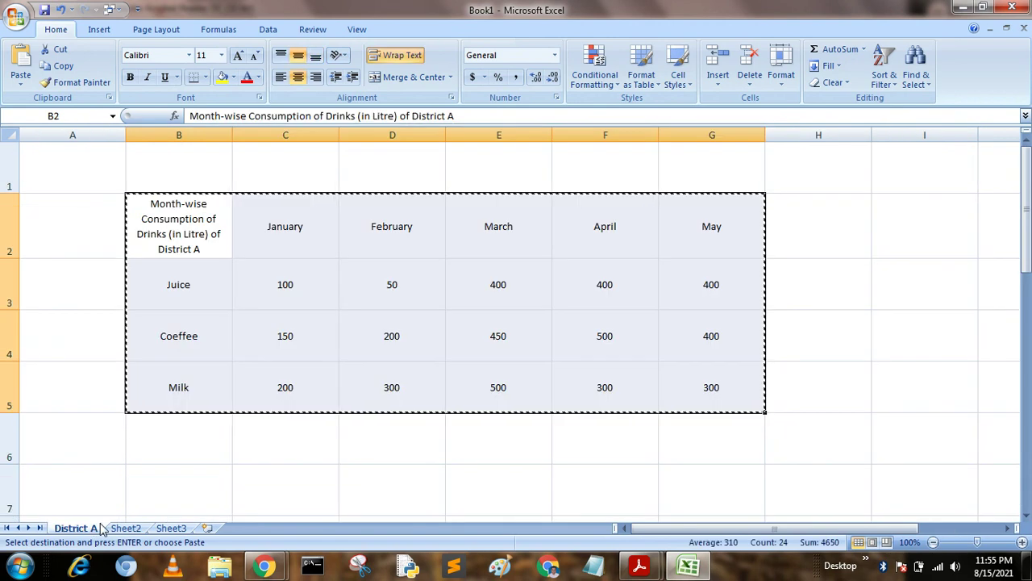
click(129, 528)
click(99, 164)
right_click(98, 164)
click(121, 206)
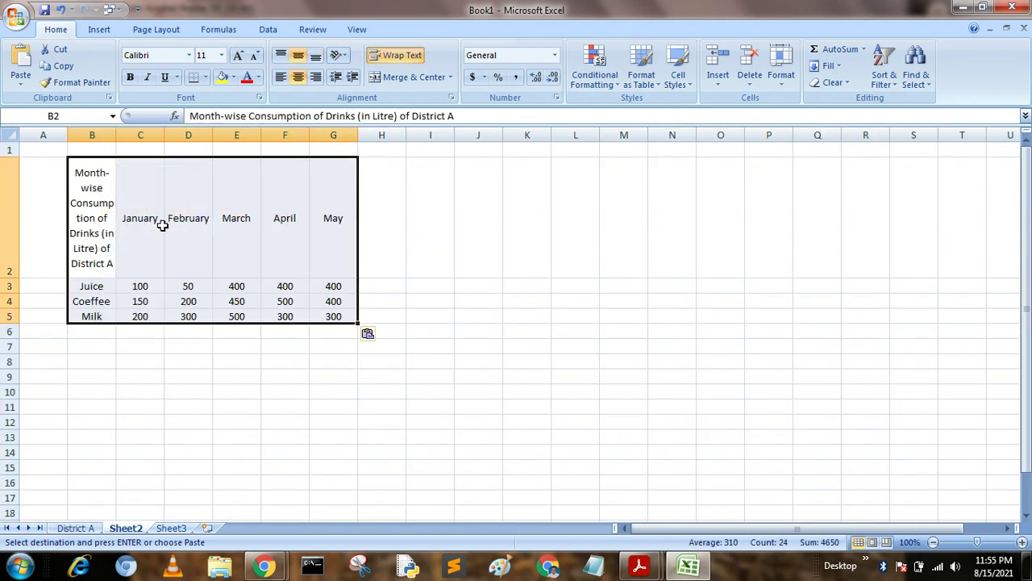
key(ctrl+a)
Step: Center text horizontally and vertically with Wrap text across all of Sheet2
right_click(281, 397)
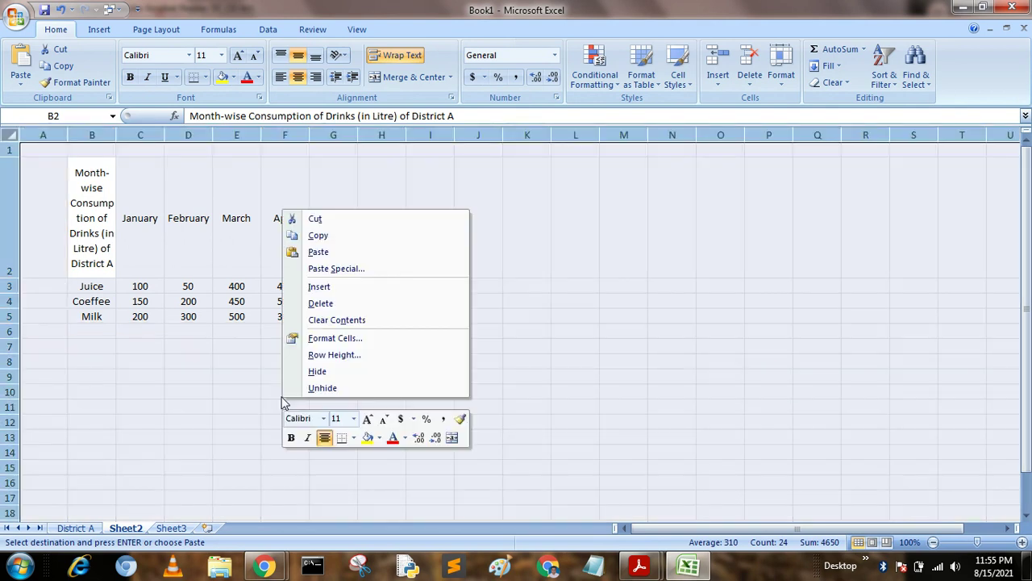
click(310, 338)
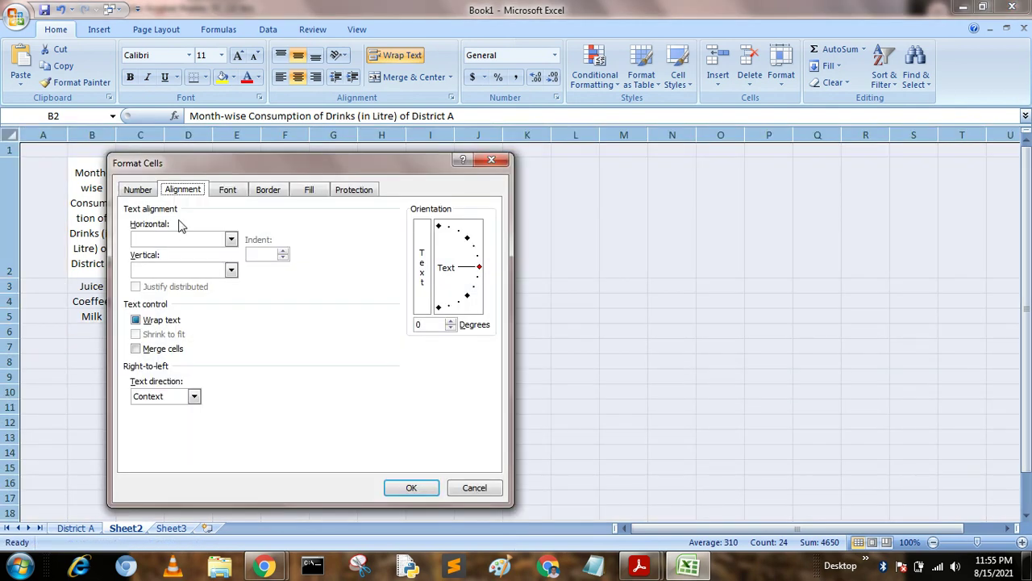
click(231, 239)
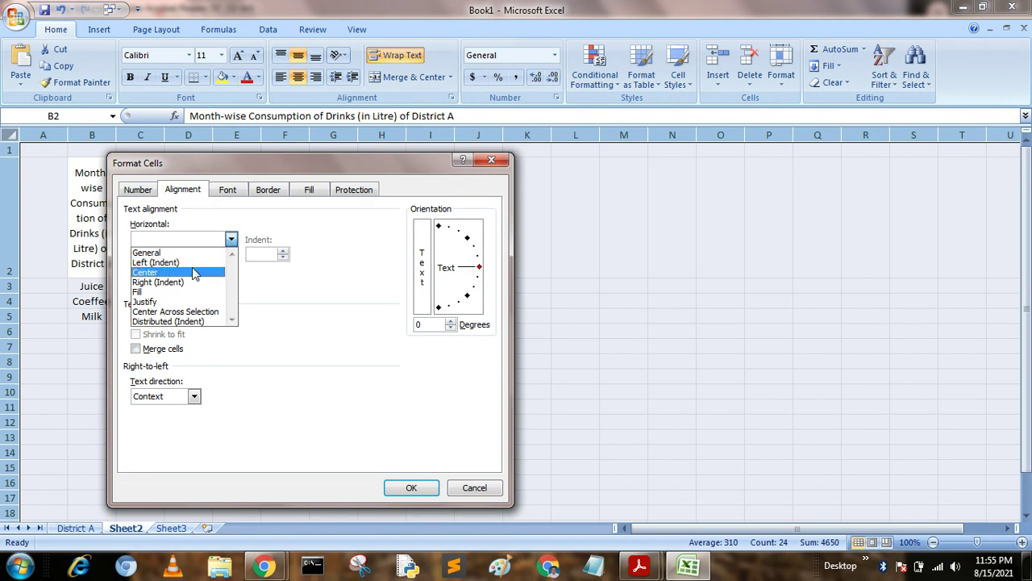
click(203, 271)
click(232, 271)
click(198, 294)
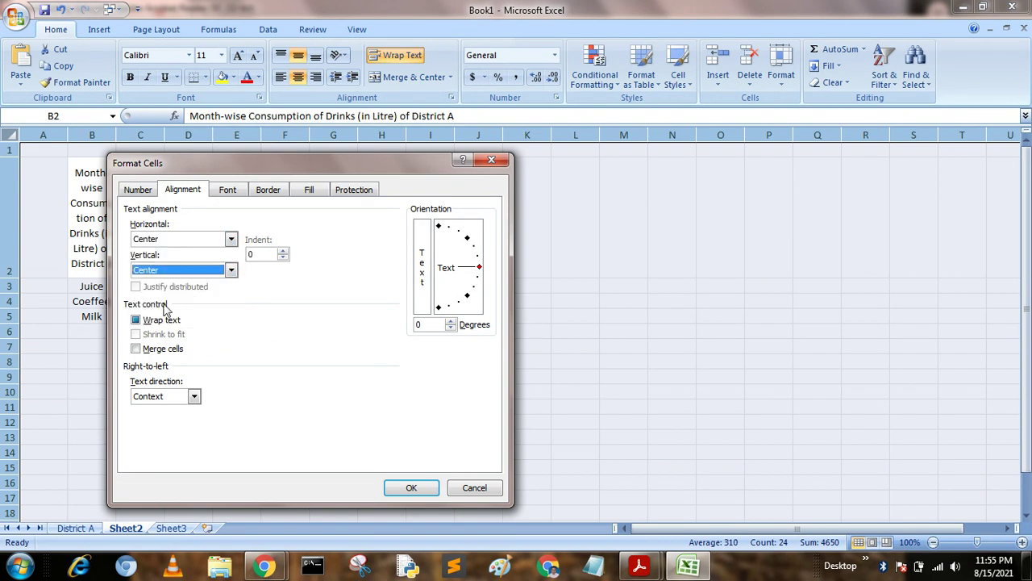
click(155, 320)
click(405, 487)
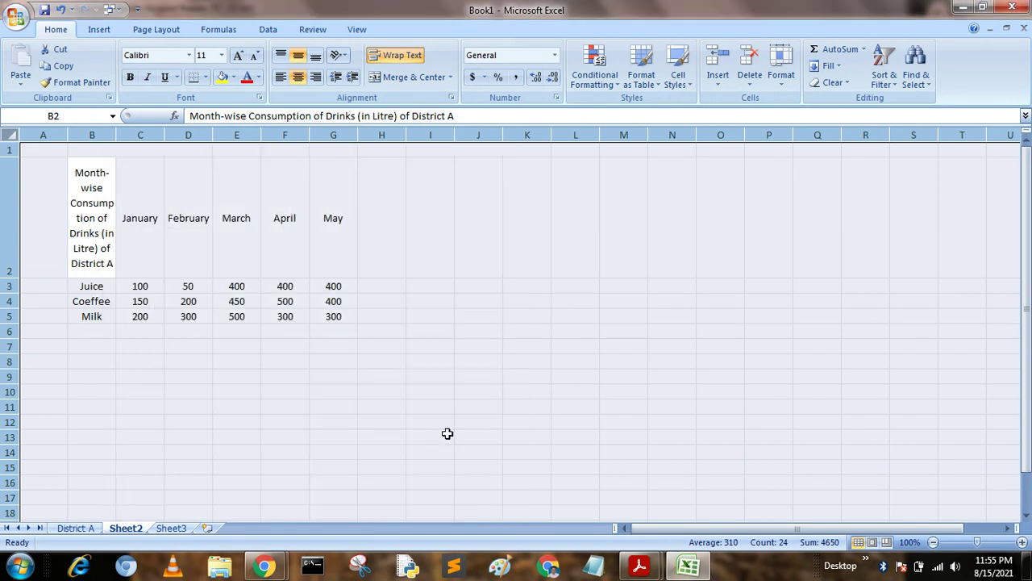
Step: Widen Sheet2's columns and shorten the title row 2
drag(116, 134, 154, 135)
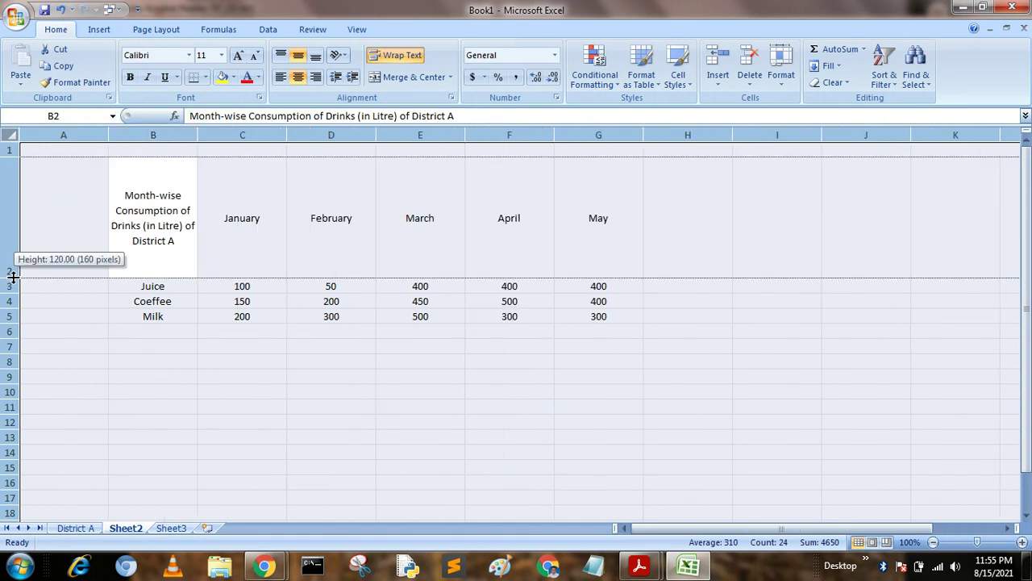
drag(11, 272, 11, 218)
click(242, 391)
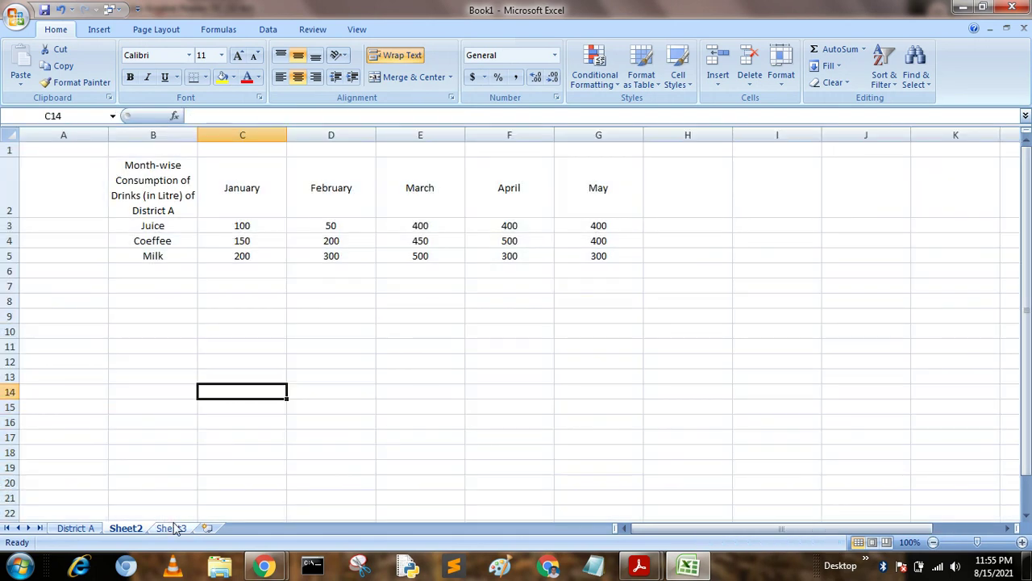
drag(159, 194, 588, 255)
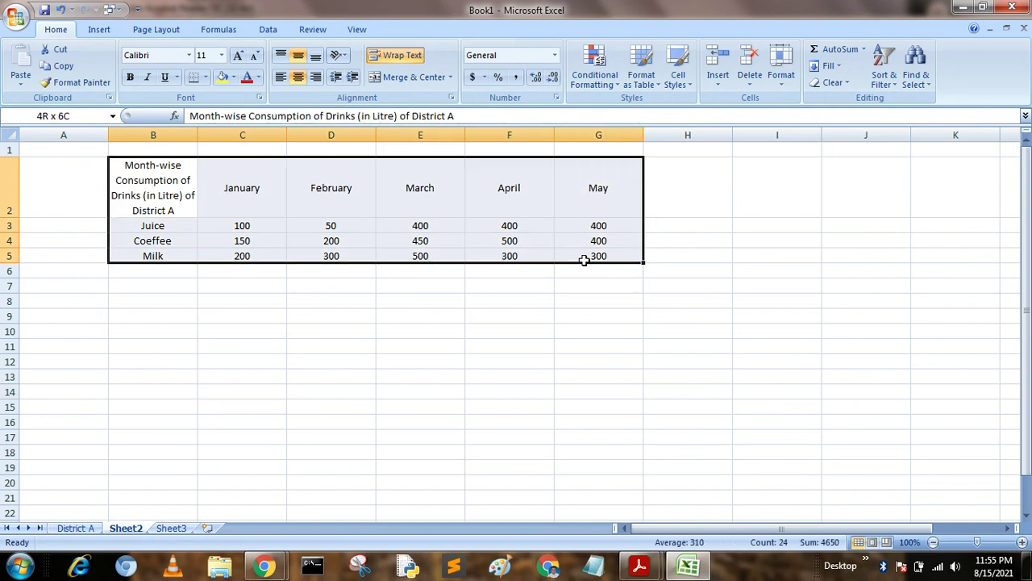
Step: Paste a copy of the B2:G5 table into Sheet3 at B2
key(ctrl+c)
click(179, 528)
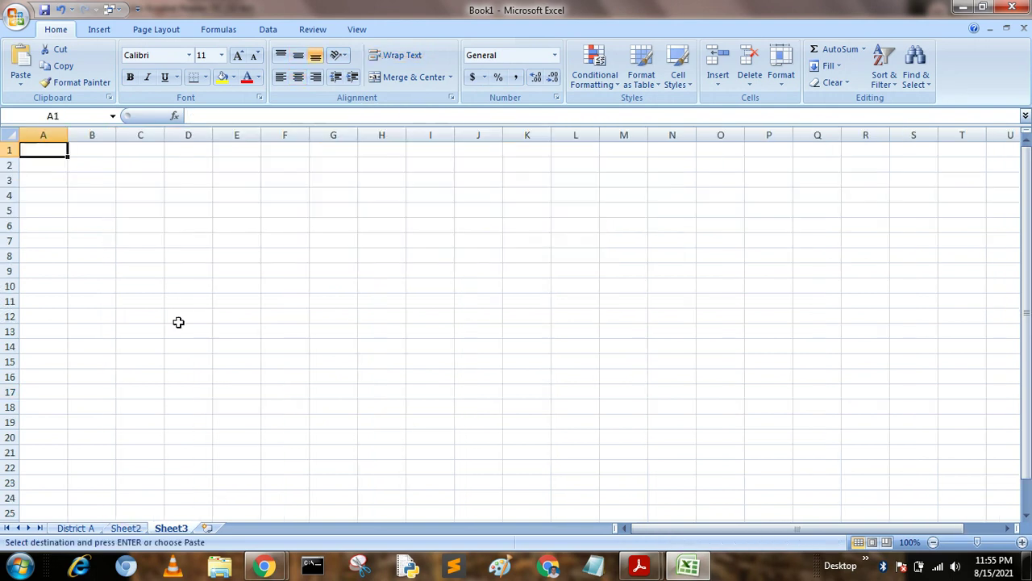
click(97, 172)
key(ctrl+v)
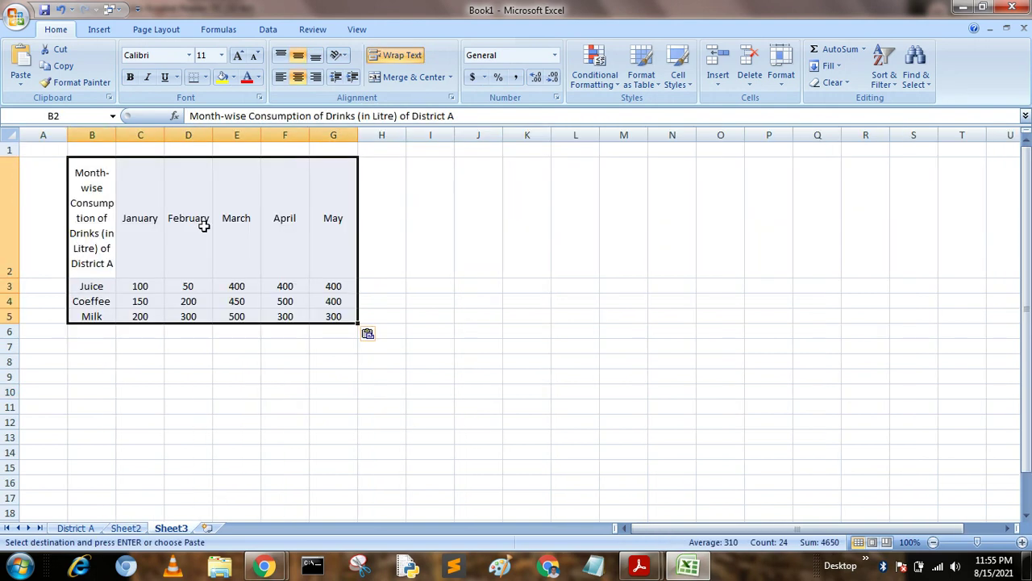
Step: Center text both ways and turn on Wrap text for all of Sheet3
key(ctrl+a)
right_click(174, 233)
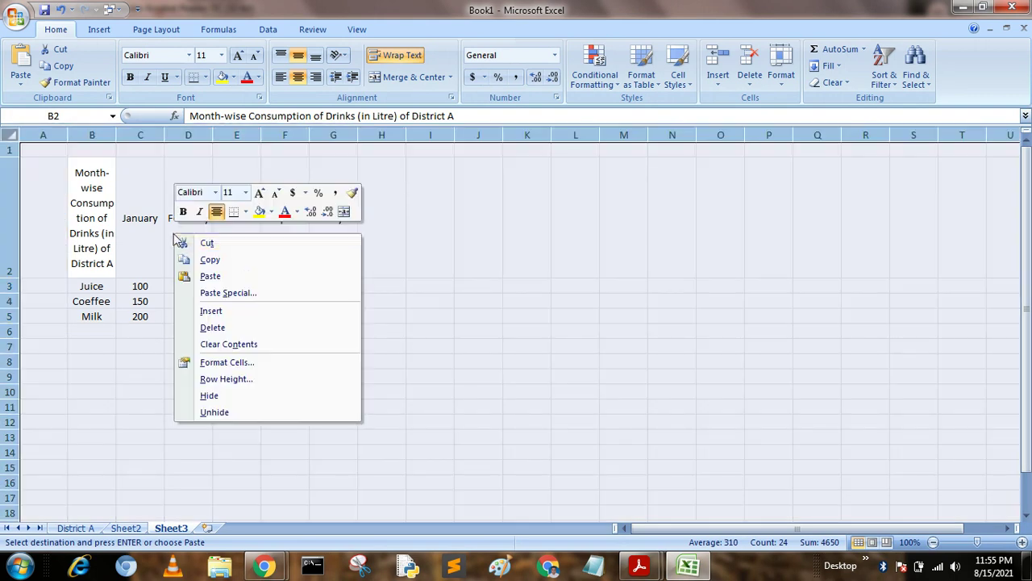
click(237, 362)
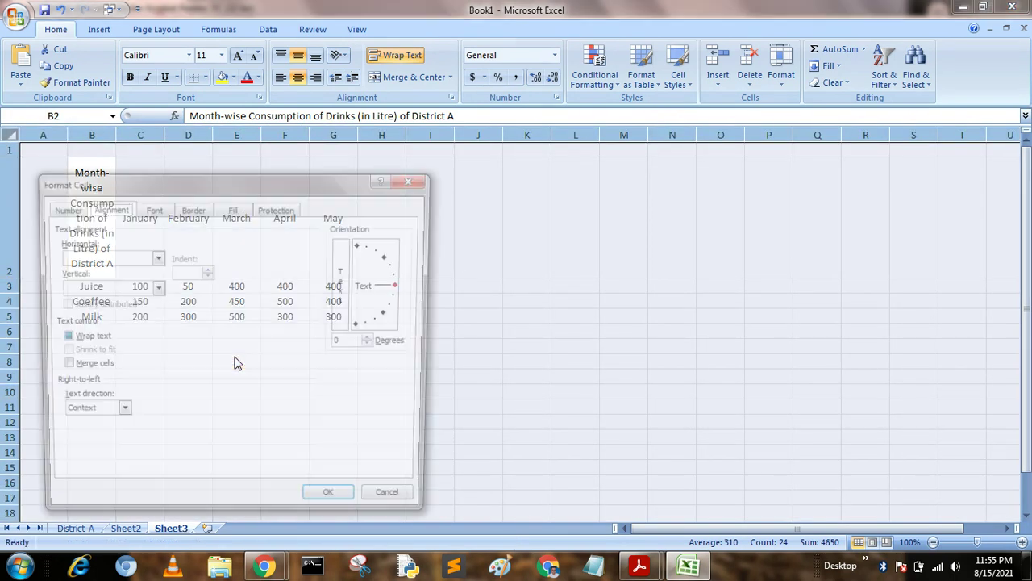
click(154, 256)
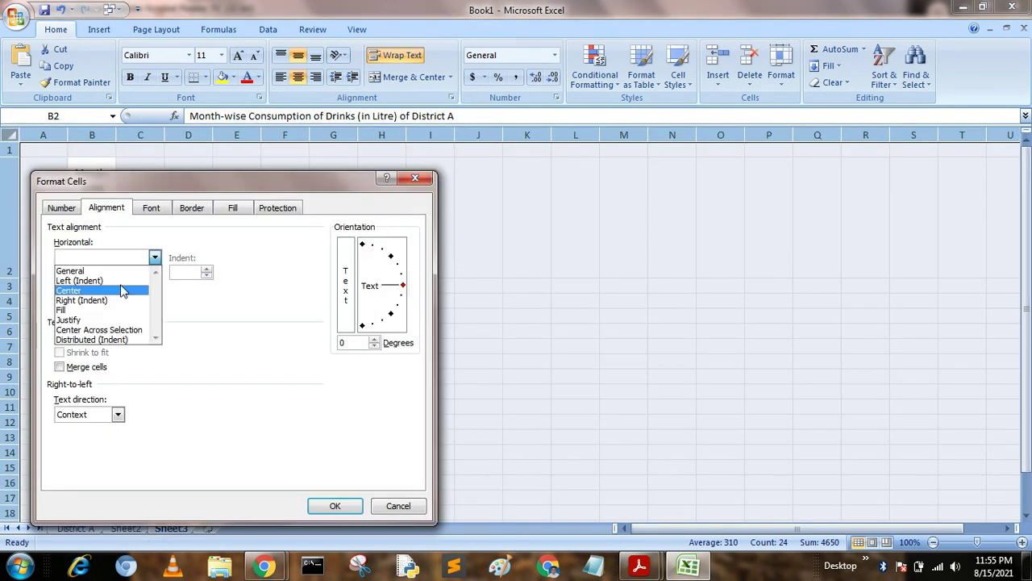
click(121, 292)
click(154, 287)
click(88, 309)
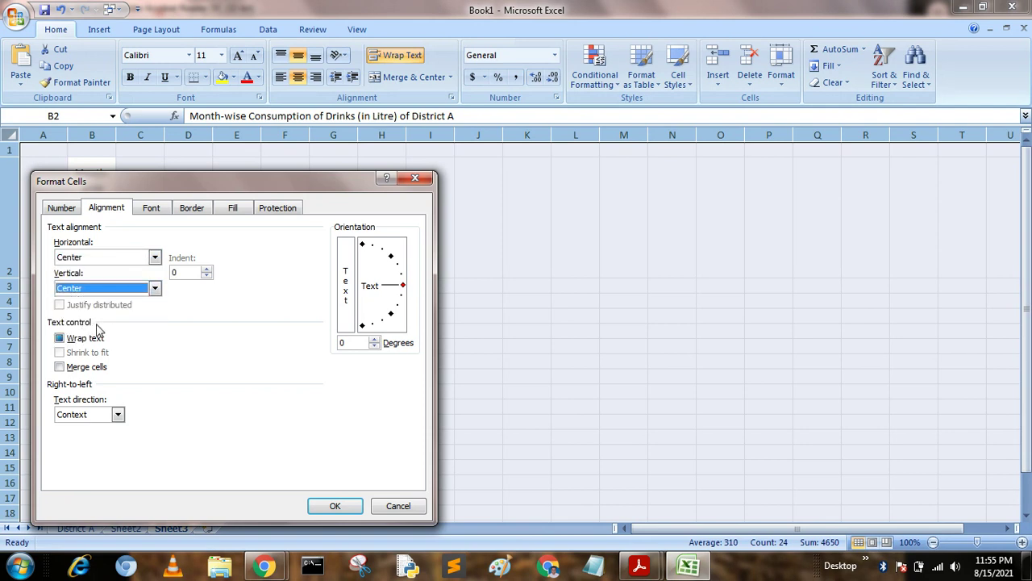
click(81, 341)
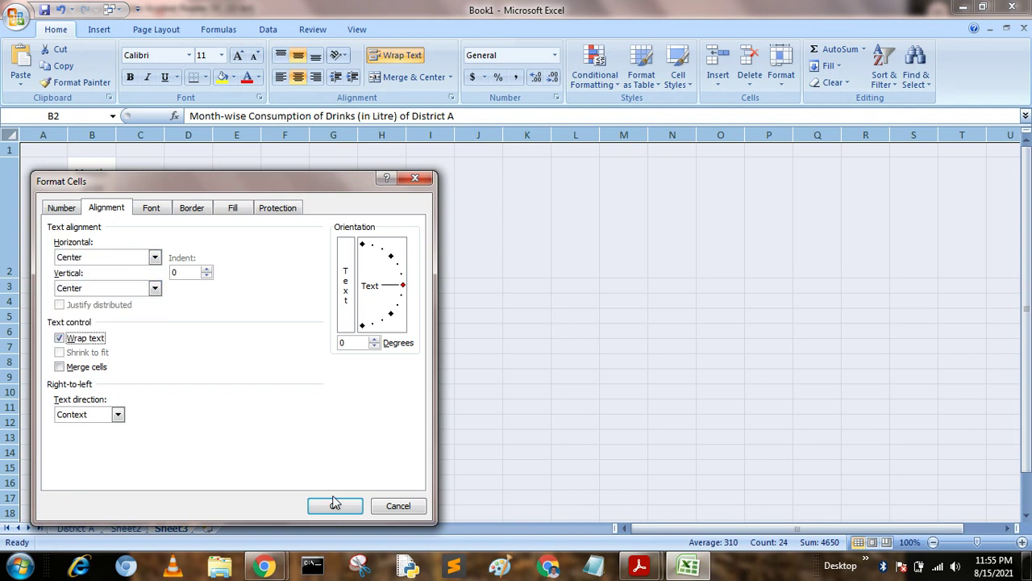
click(335, 505)
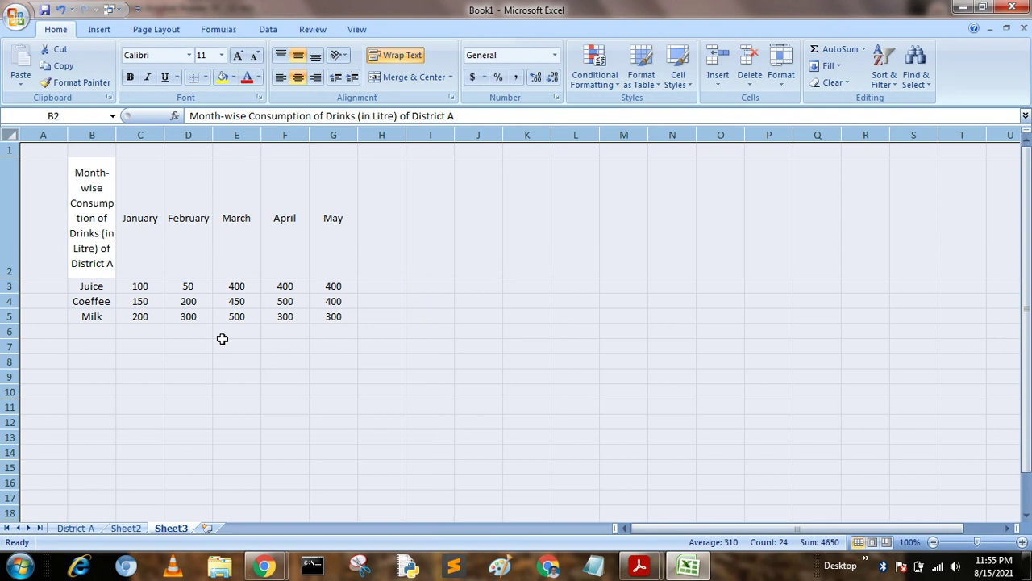
Step: Widen Sheet3's columns and fit row 2 to the wrapped title
drag(117, 135, 192, 135)
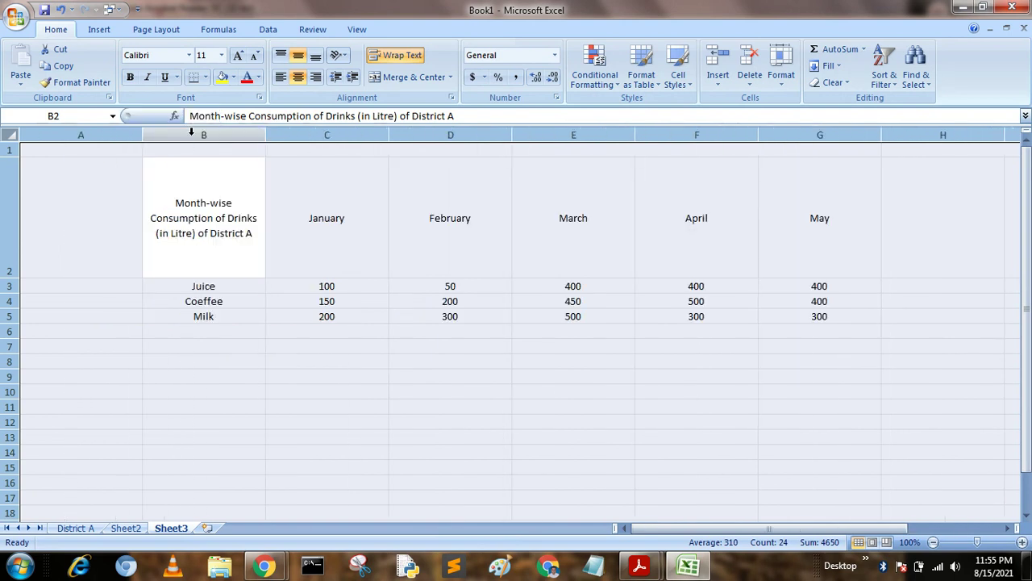
double_click(18, 277)
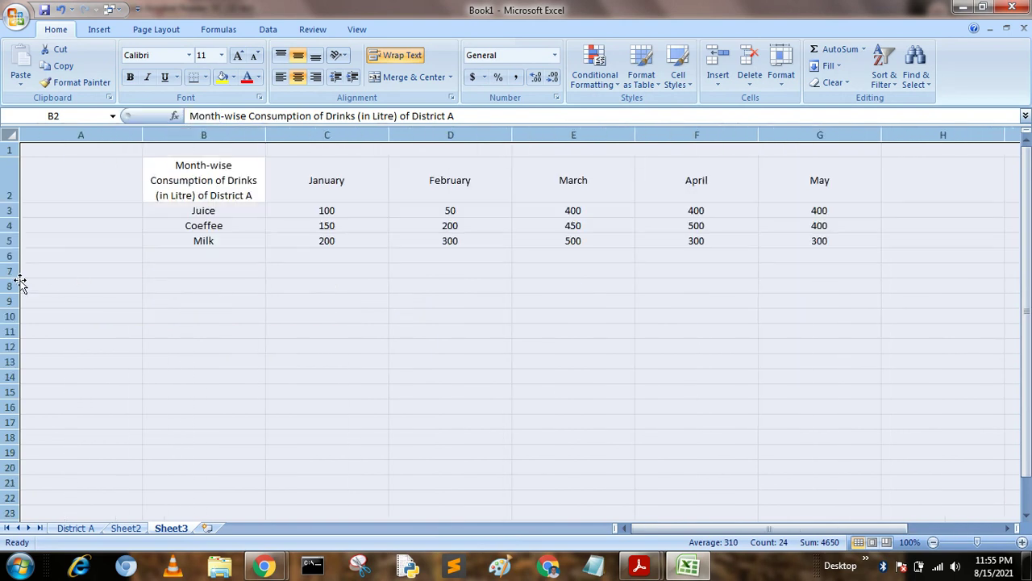
click(145, 329)
Step: Rename the Sheet2 tab to 'Dstrict B' and the Sheet3 tab to 'District C'
click(127, 527)
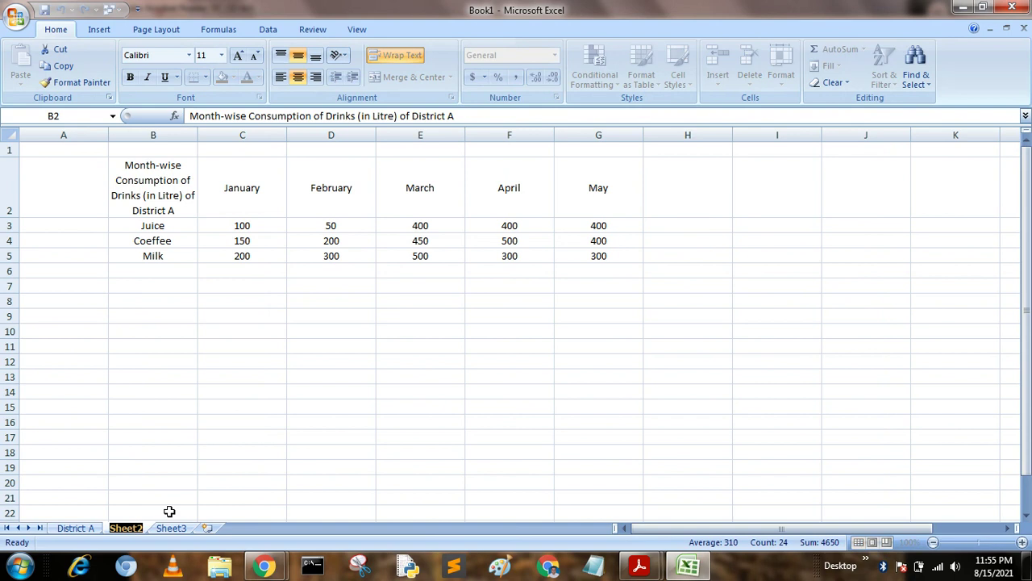
text(D)
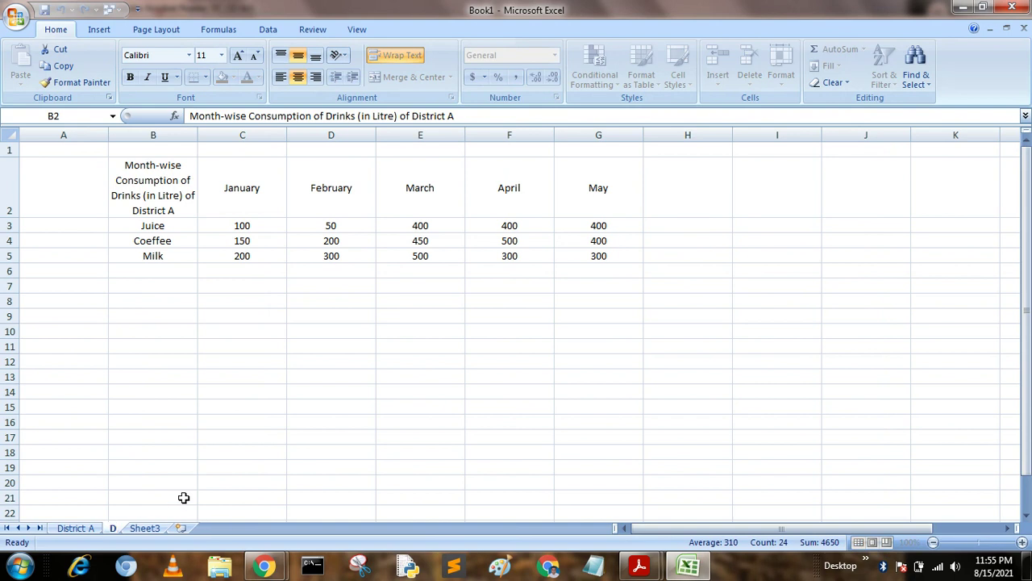
text(strict B)
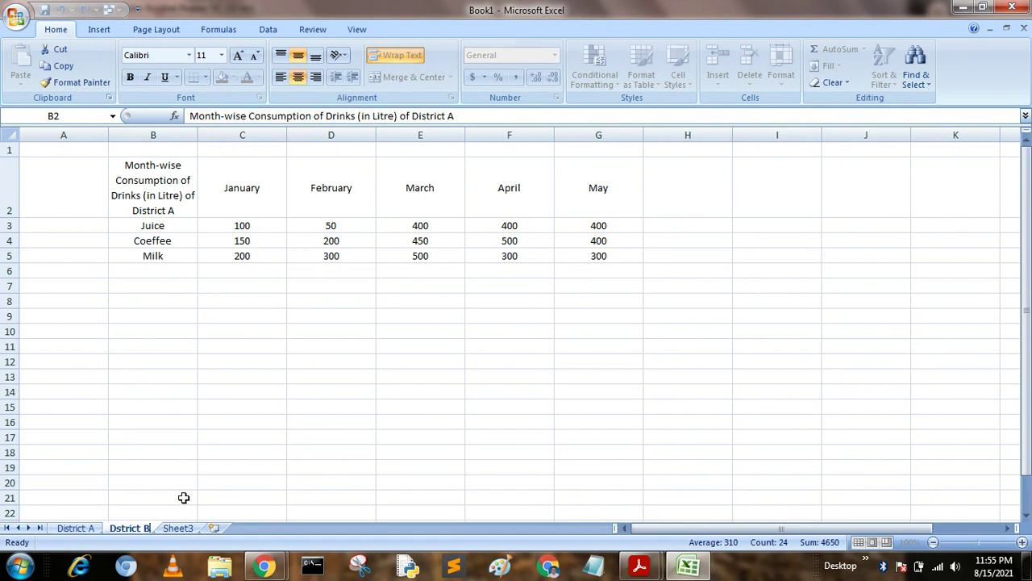
double_click(186, 528)
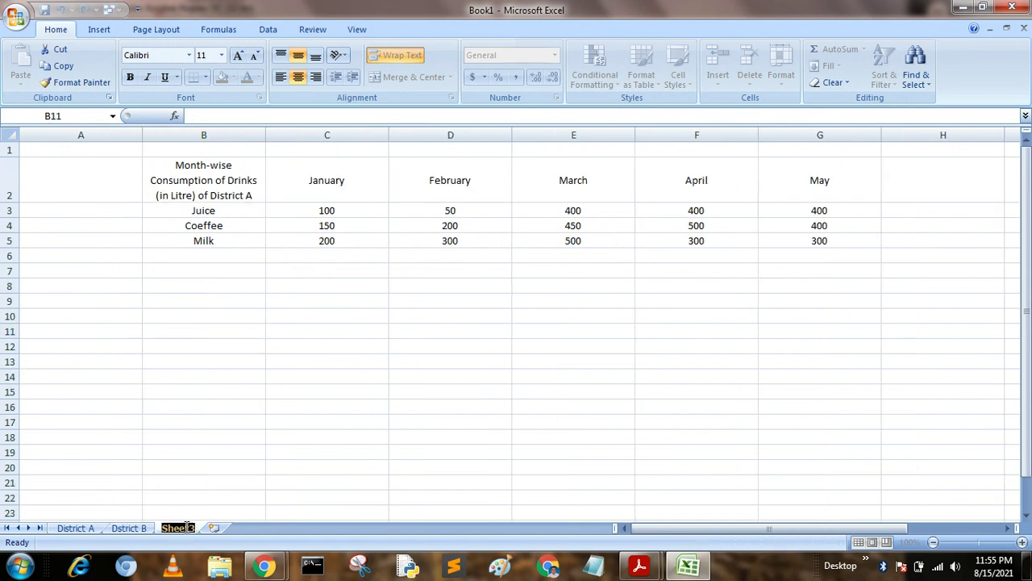
text(District C)
click(209, 445)
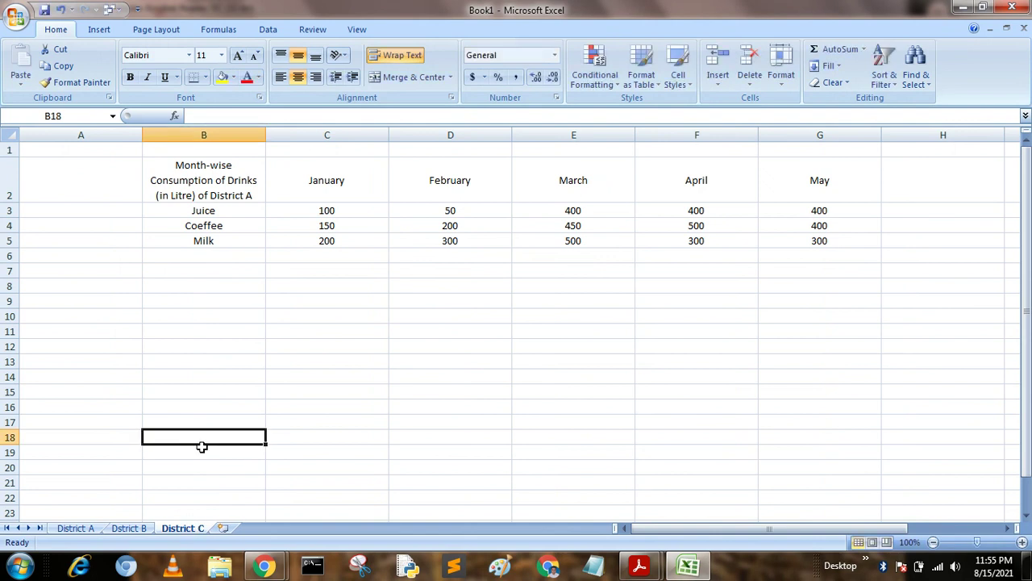
click(73, 528)
click(129, 528)
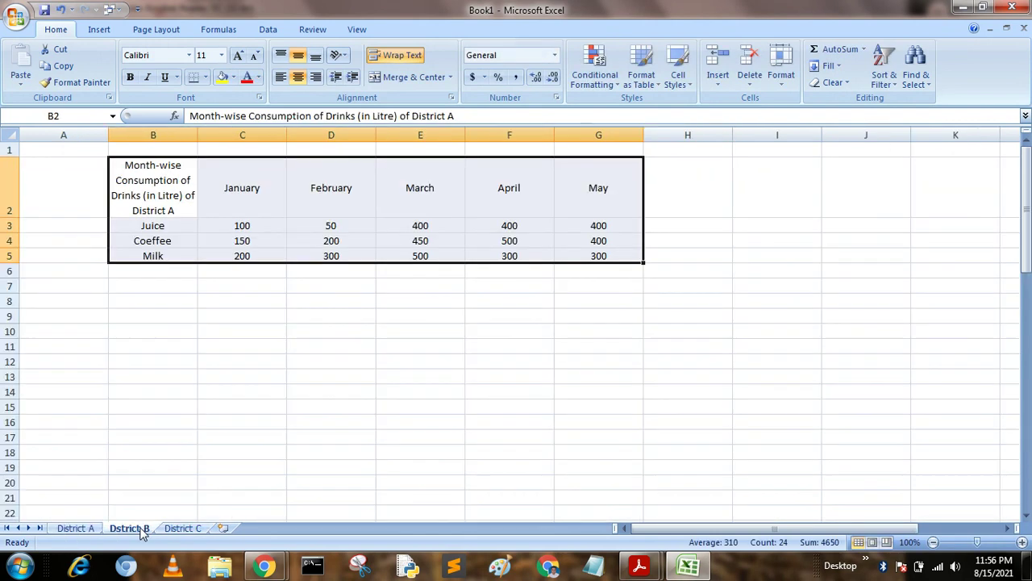
Step: Revise District B's January figures in C3:C5, making Juice 90 and Coeffee 250
click(257, 227)
double_click(253, 226)
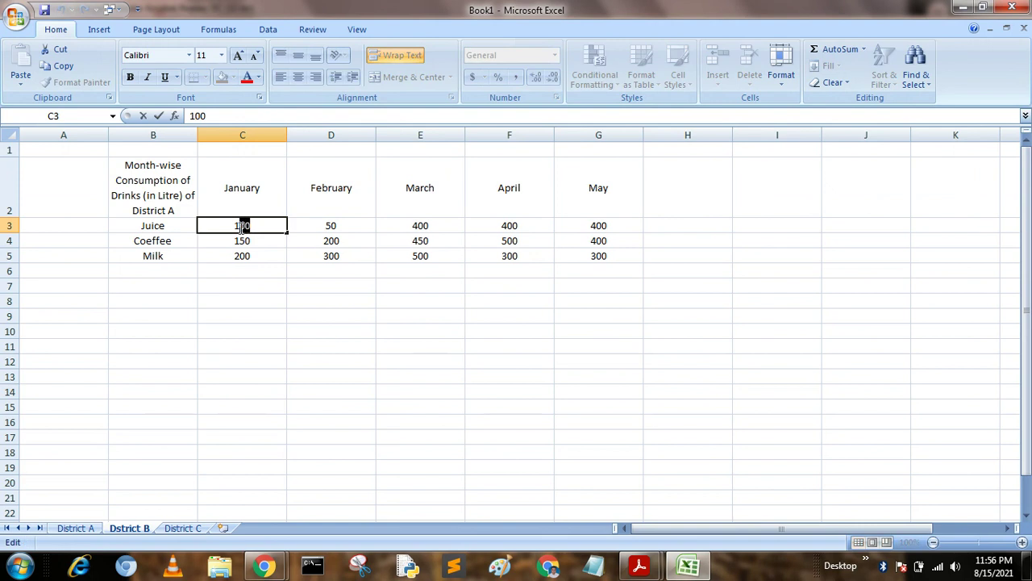
drag(243, 226, 234, 225)
text(9)
click(240, 235)
double_click(241, 238)
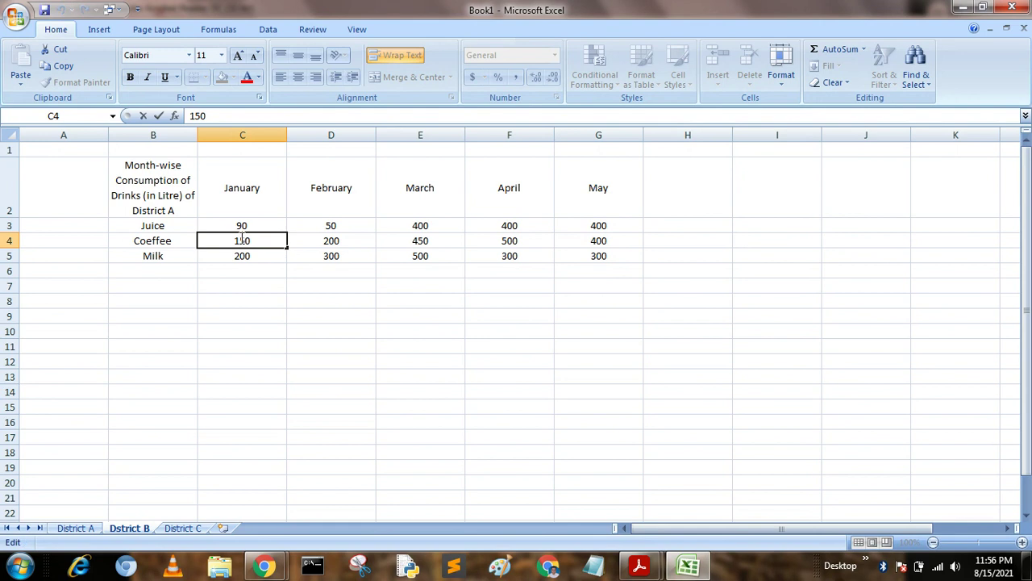
drag(242, 238, 232, 239)
text(2)
click(249, 256)
double_click(250, 255)
key(BackSpace)
key(BackSpace)
text(50)
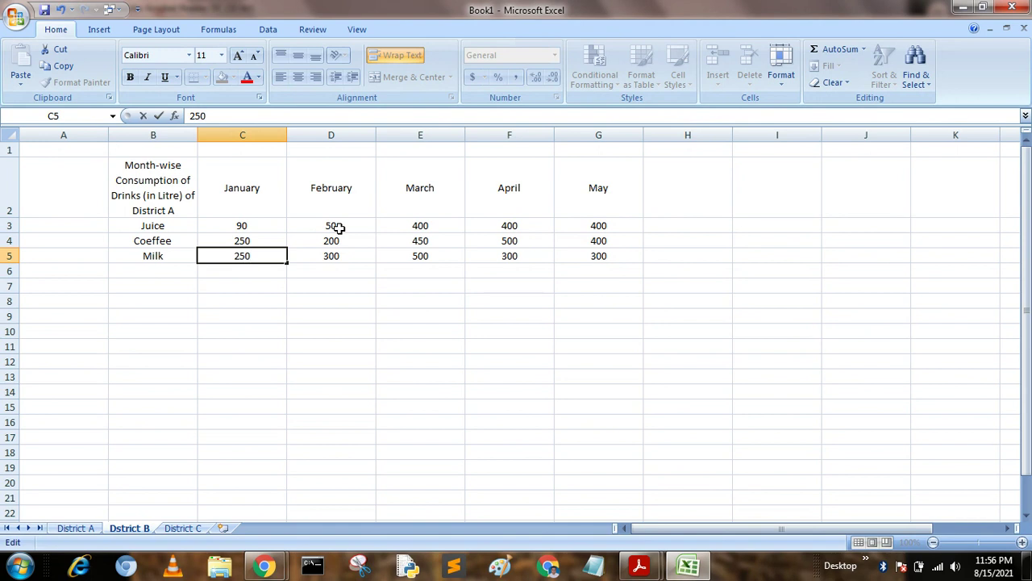
Step: Append a 0 to District B's February and March figures in D3:E5
click(339, 228)
double_click(323, 225)
text(000)
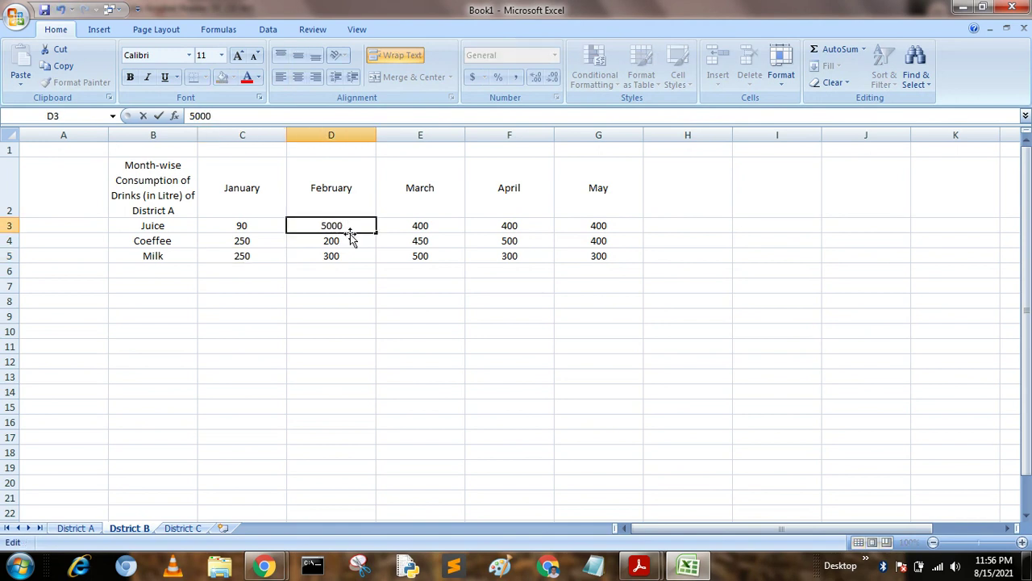
click(349, 239)
double_click(349, 238)
text(0)
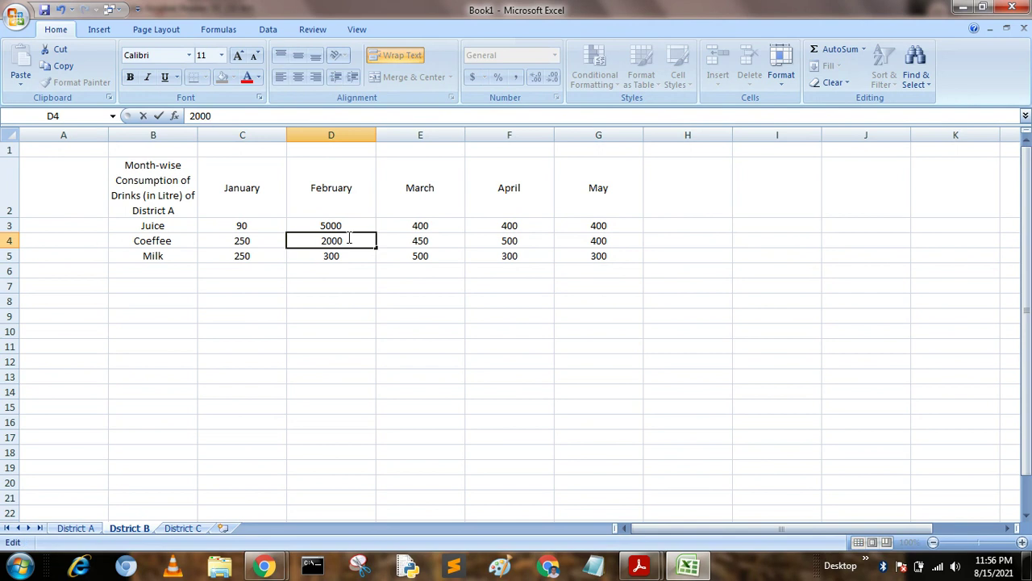
click(437, 225)
double_click(436, 226)
text(0)
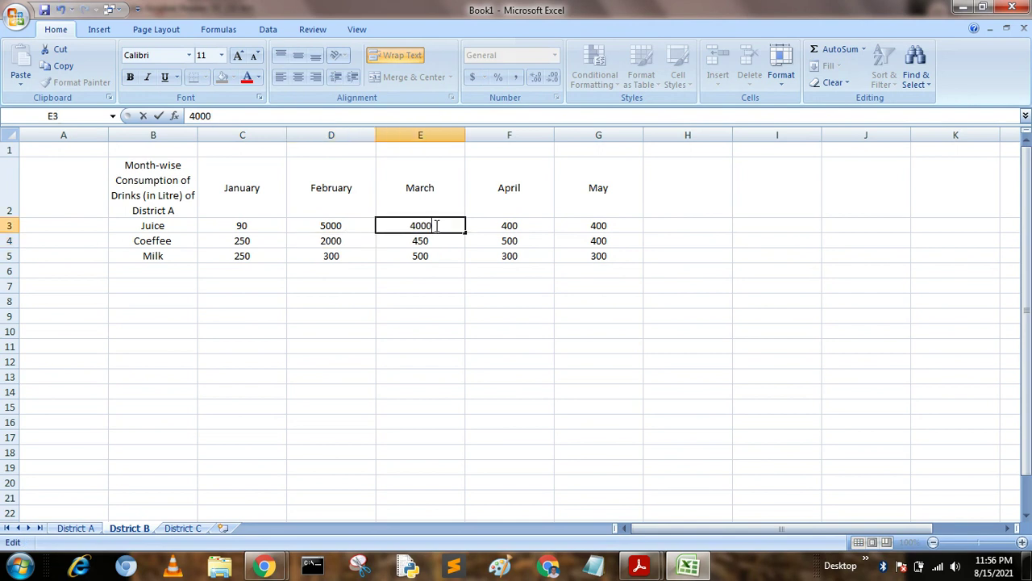
click(435, 238)
double_click(437, 237)
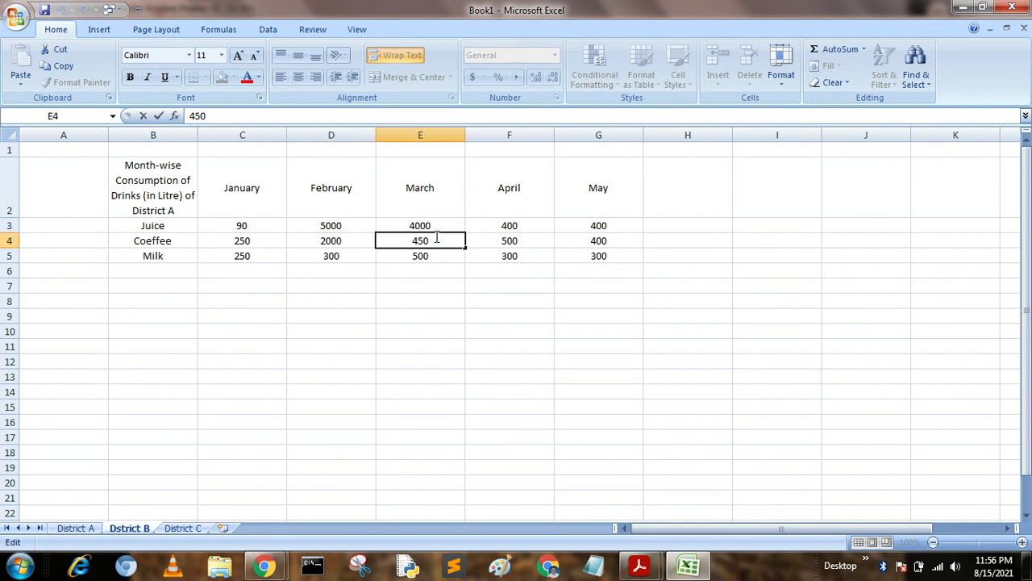
text(0)
click(434, 254)
double_click(434, 254)
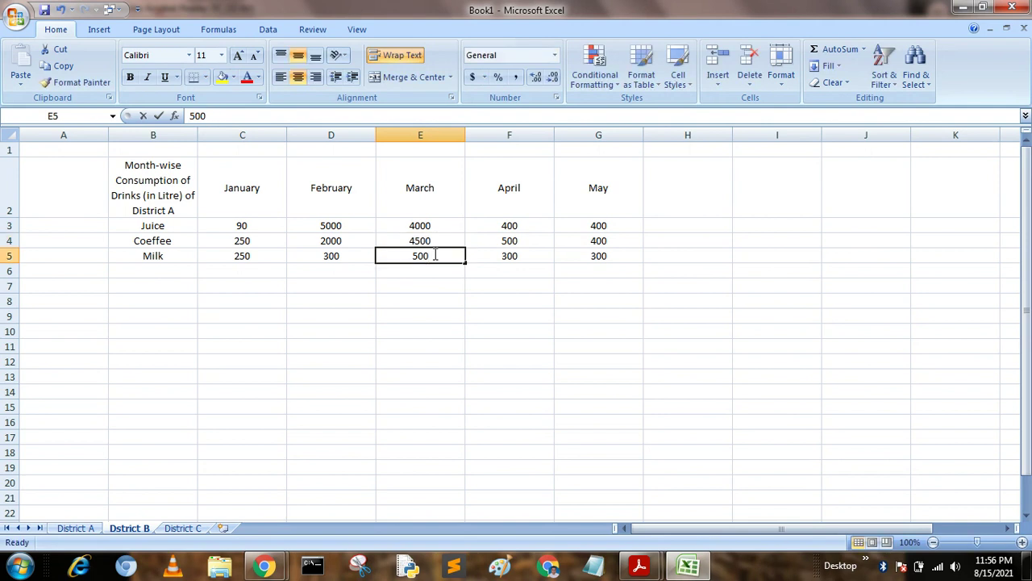
text(0)
Step: Multiply District B's April figures by ten to 4000, 5000 and 3000
click(525, 226)
double_click(525, 227)
text(0)
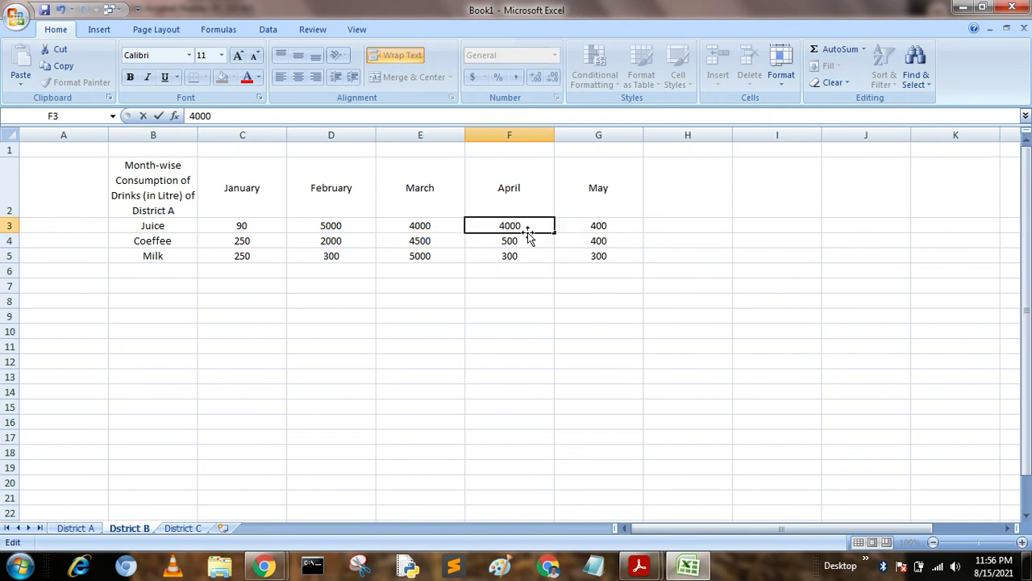
click(528, 239)
double_click(528, 239)
text(0)
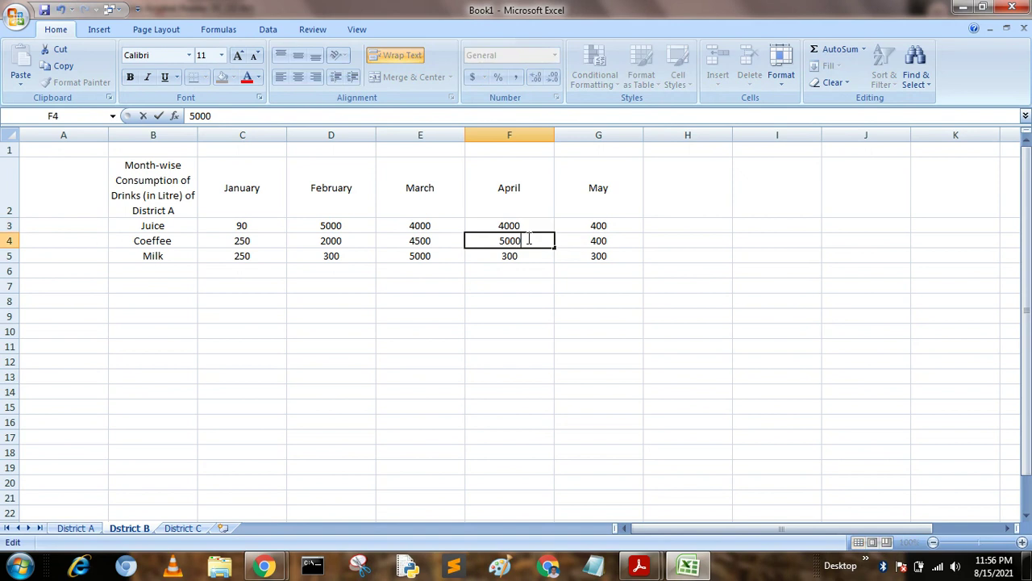
click(529, 254)
double_click(529, 255)
text(0)
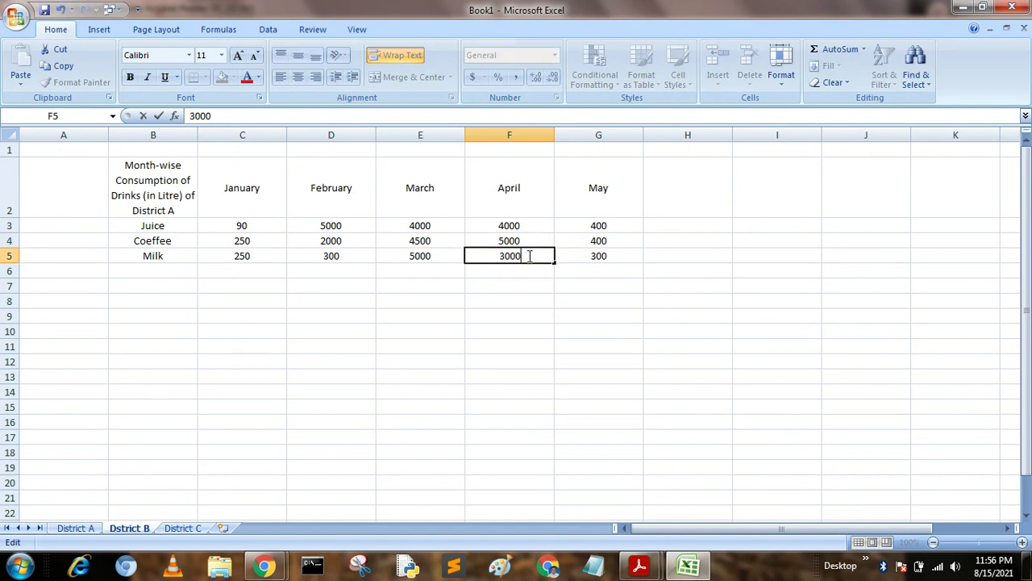
Step: Multiply District B's May figures by ten to 4000, 4000 and 3000
click(623, 224)
double_click(623, 225)
text(0)
click(613, 242)
double_click(614, 242)
text(0)
click(614, 255)
double_click(614, 255)
text(0)
click(265, 513)
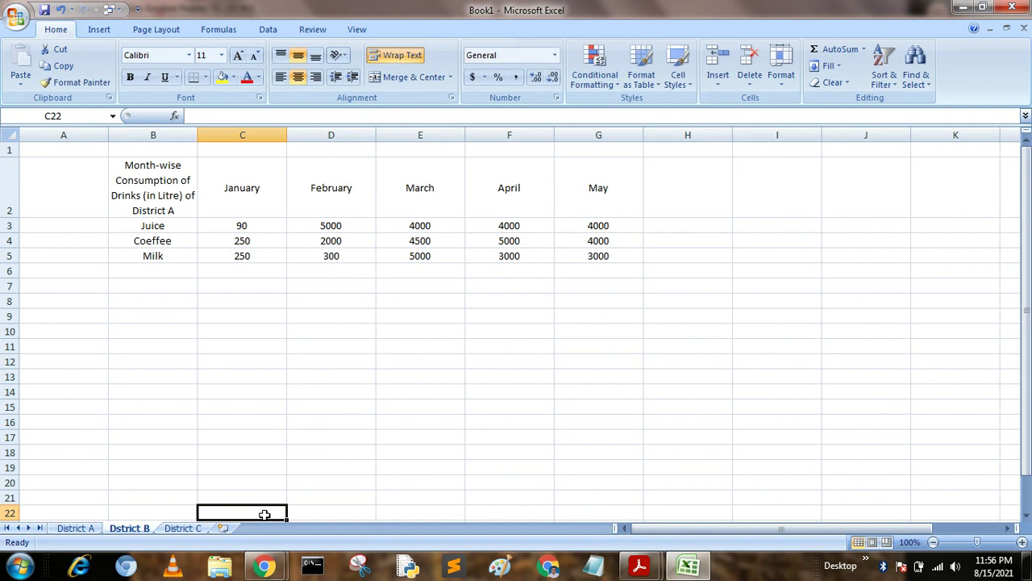
Step: On District C, multiply the January figures in C3:C5 by ten, making Juice 1000
click(191, 530)
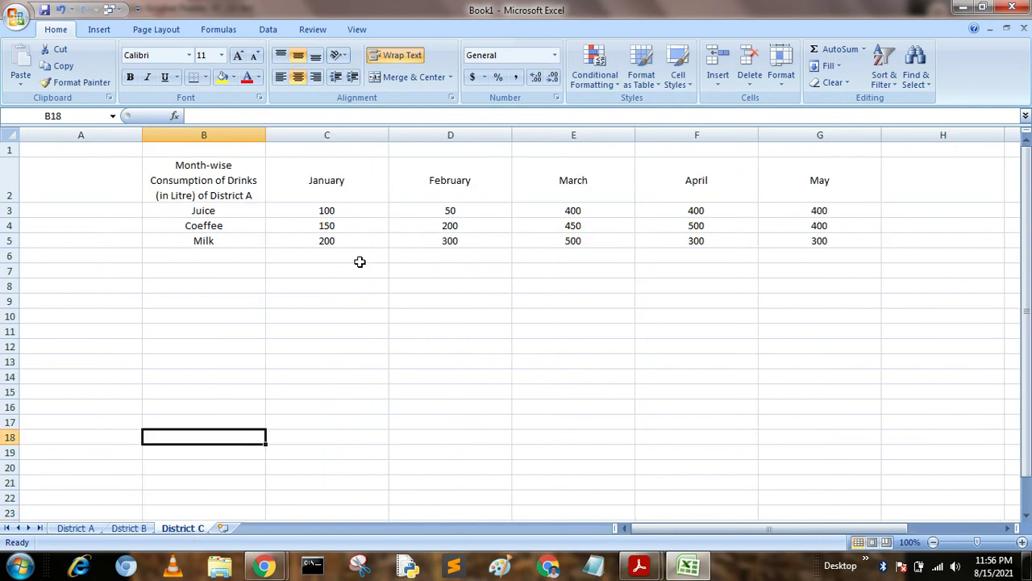
click(345, 210)
double_click(345, 210)
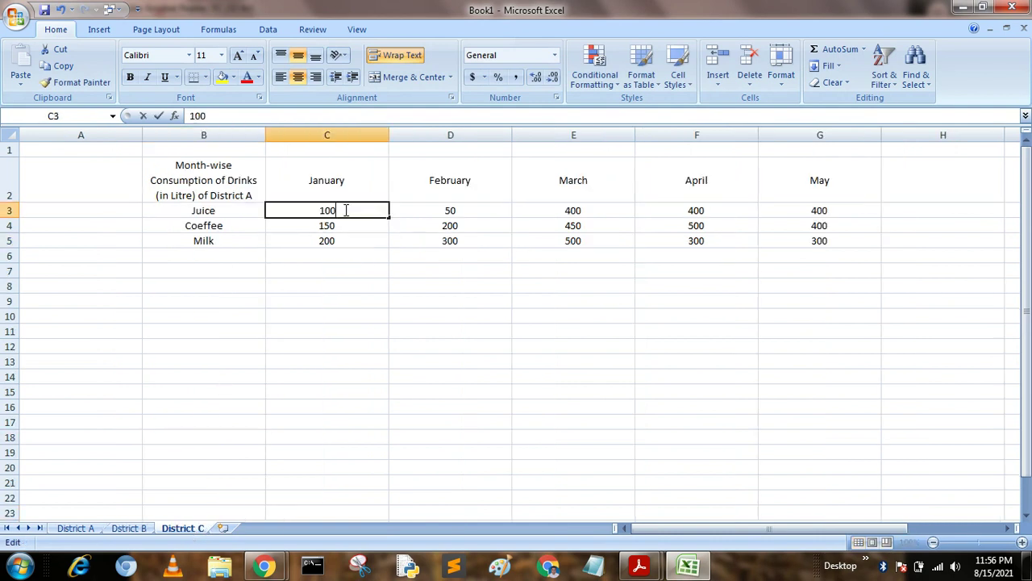
text(0)
double_click(356, 225)
text(0)
double_click(350, 240)
text(0)
key(ctrl+Return)
Step: Multiply District C's February figures by ten to 500, 2000 and 3000
double_click(474, 208)
text(0)
double_click(466, 226)
text(0)
double_click(468, 239)
text(0)
key(ctrl+Return)
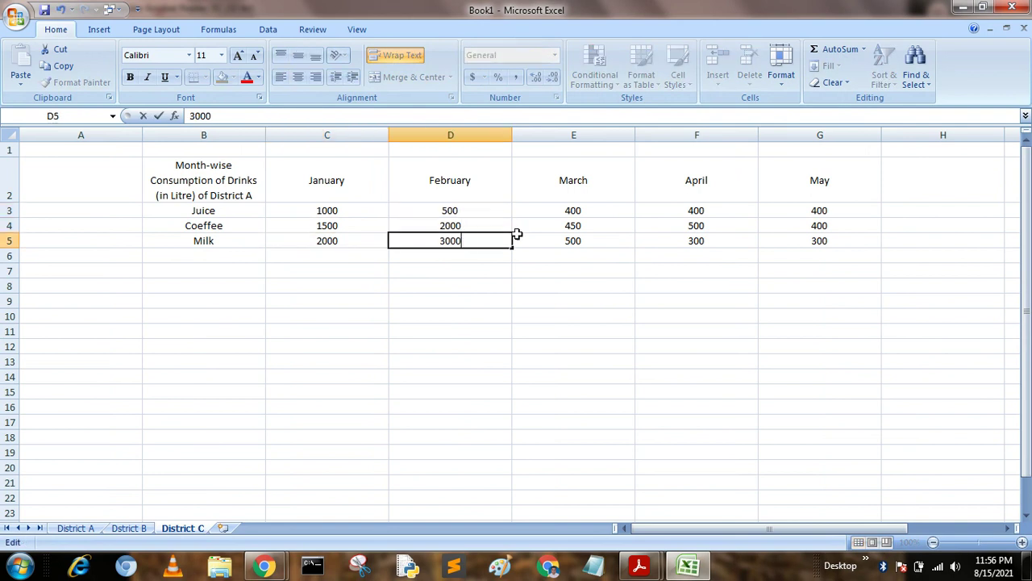
Step: Multiply District C's March figures by ten to 4000, 4500 and 5000
click(603, 210)
double_click(603, 209)
text(0)
double_click(593, 225)
text(0)
click(592, 240)
double_click(592, 239)
text(0)
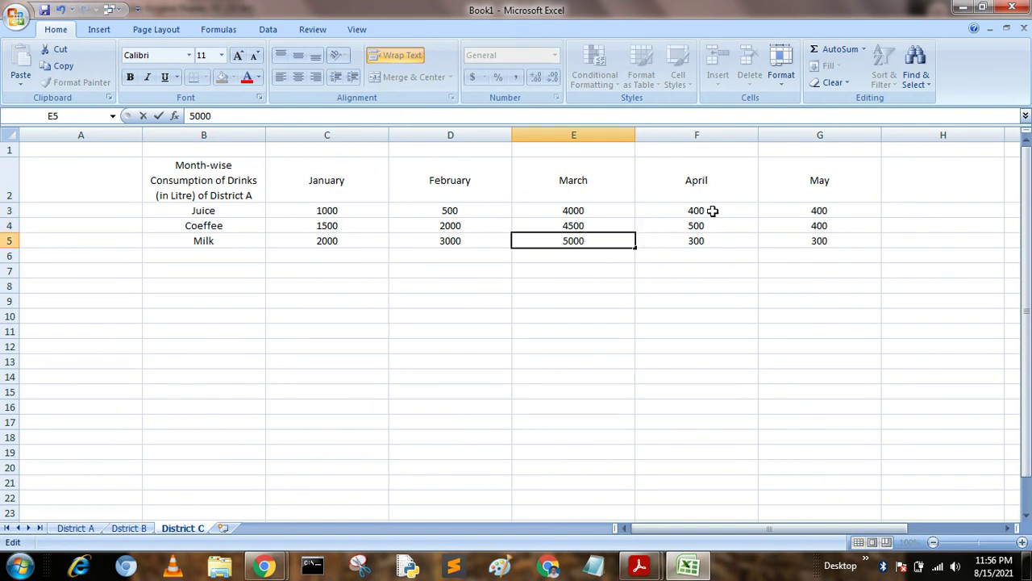
Step: Multiply District C's April figures by ten to 4000, 5000 and 3000
click(712, 210)
double_click(712, 212)
text(0)
double_click(712, 225)
text(0)
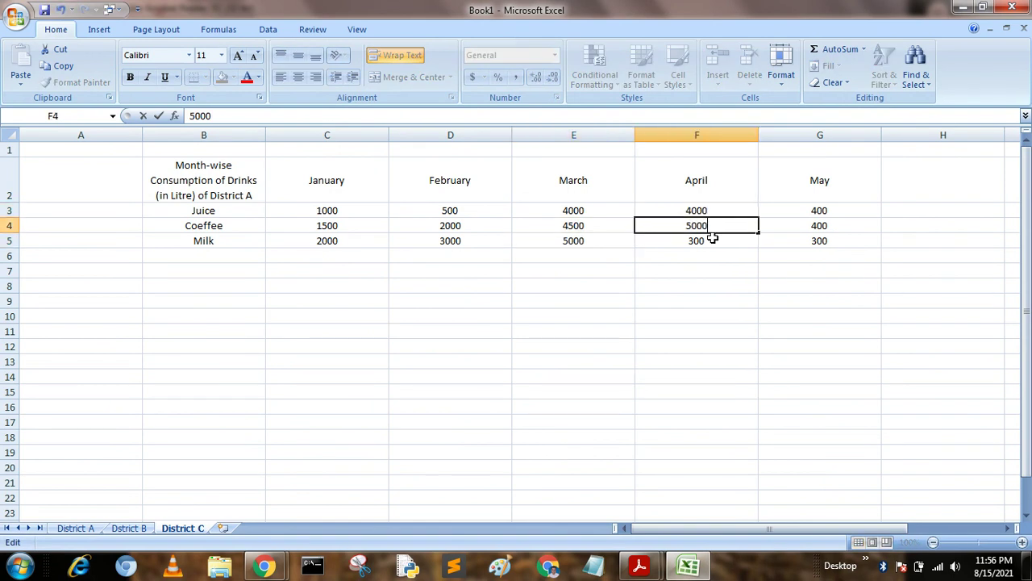
double_click(714, 239)
text(0)
Step: Multiply District C's May figures in G3:G5 by ten, making Juice 4000
double_click(821, 212)
text(0)
double_click(833, 225)
text(0)
double_click(835, 240)
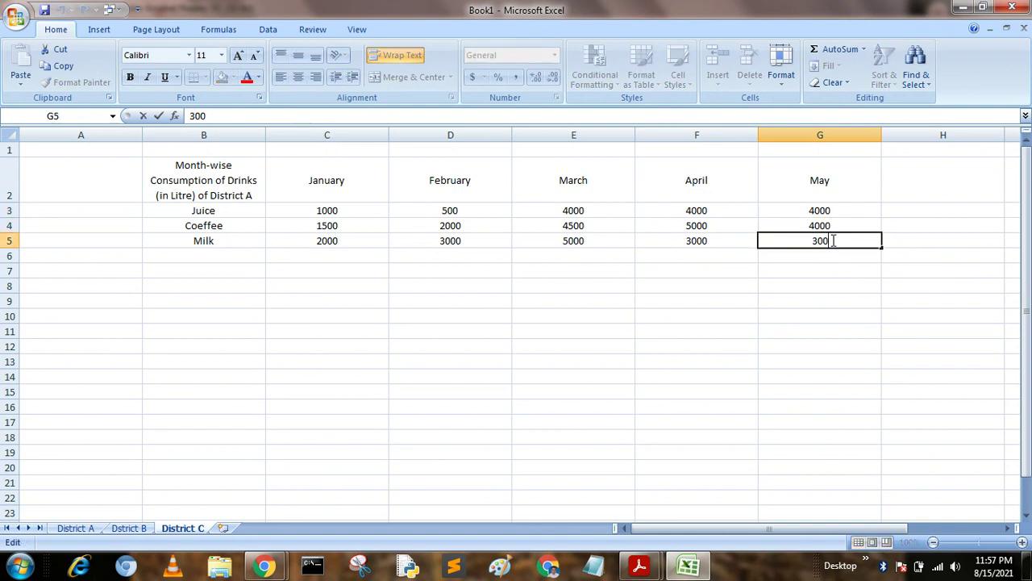
text(0)
click(671, 296)
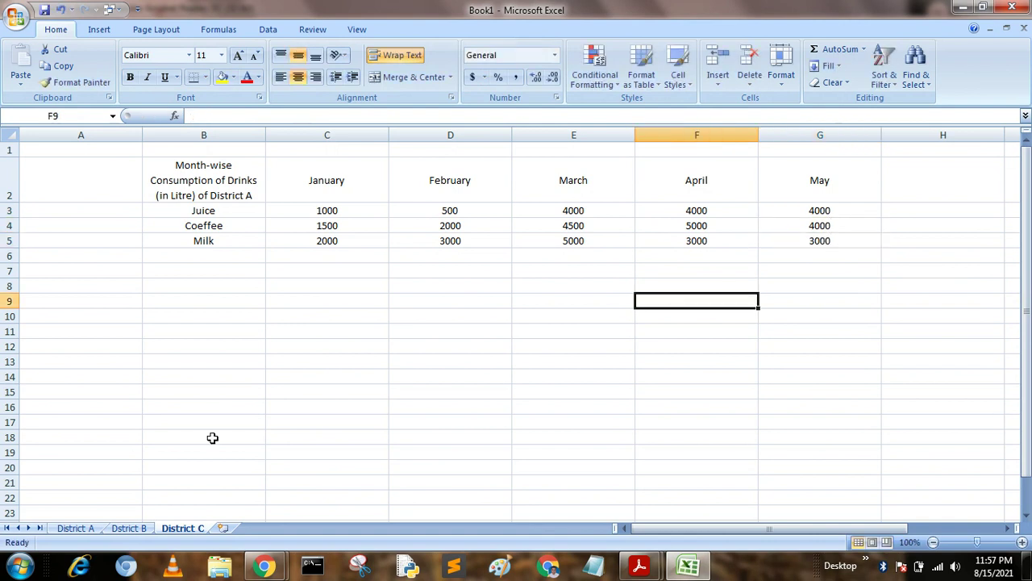
Step: Add a new blank worksheet, Sheet4, after the three district sheets
click(76, 527)
click(130, 530)
click(182, 528)
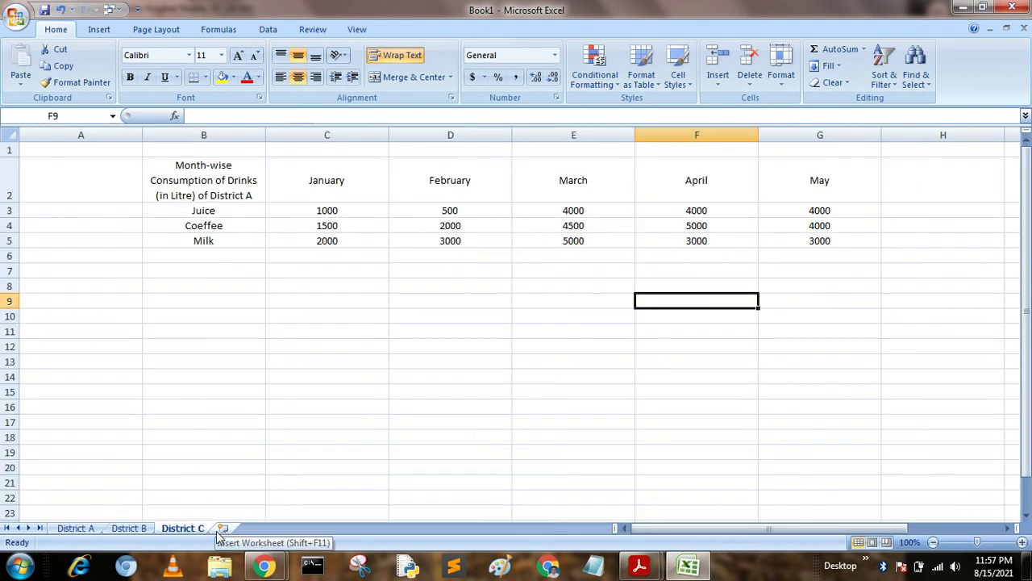
click(222, 528)
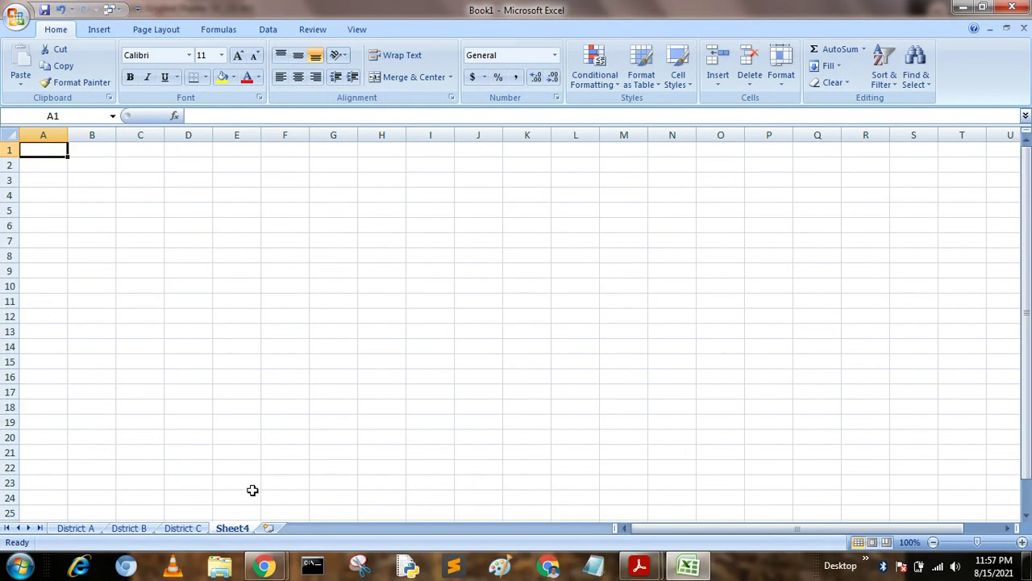
Step: Choose cell F14 on Sheet4 as the consolidated table's location
click(267, 31)
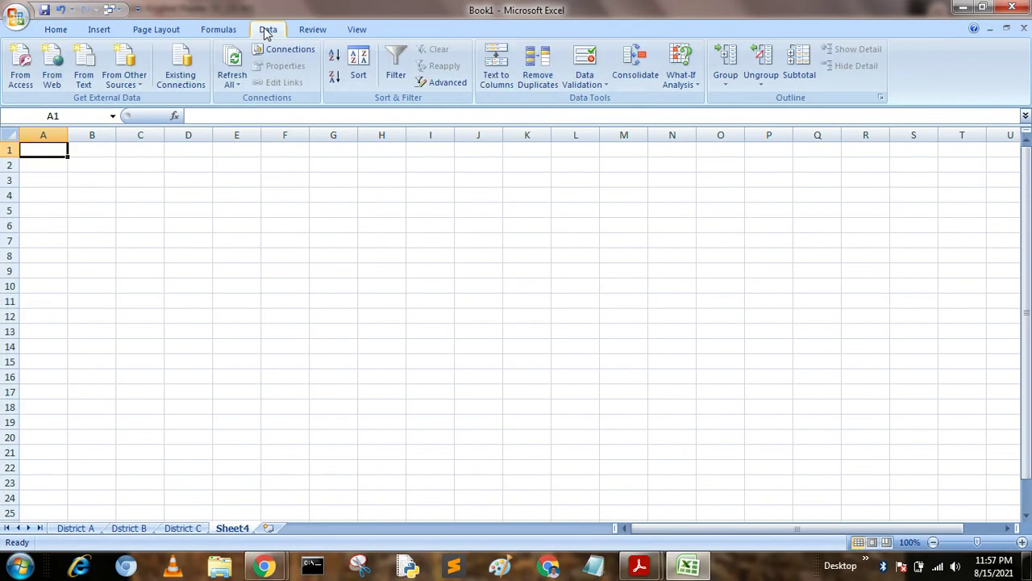
click(633, 72)
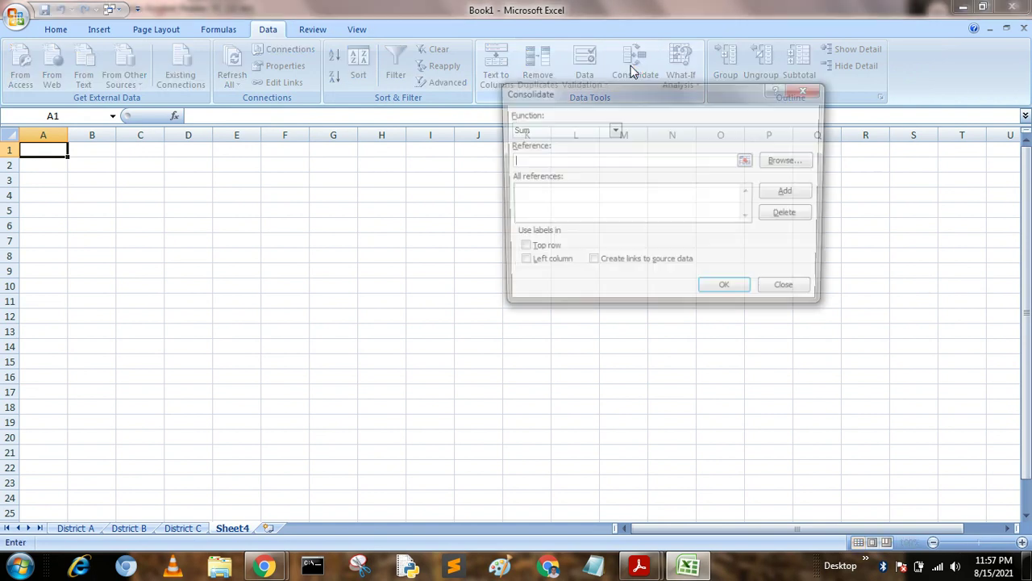
click(773, 295)
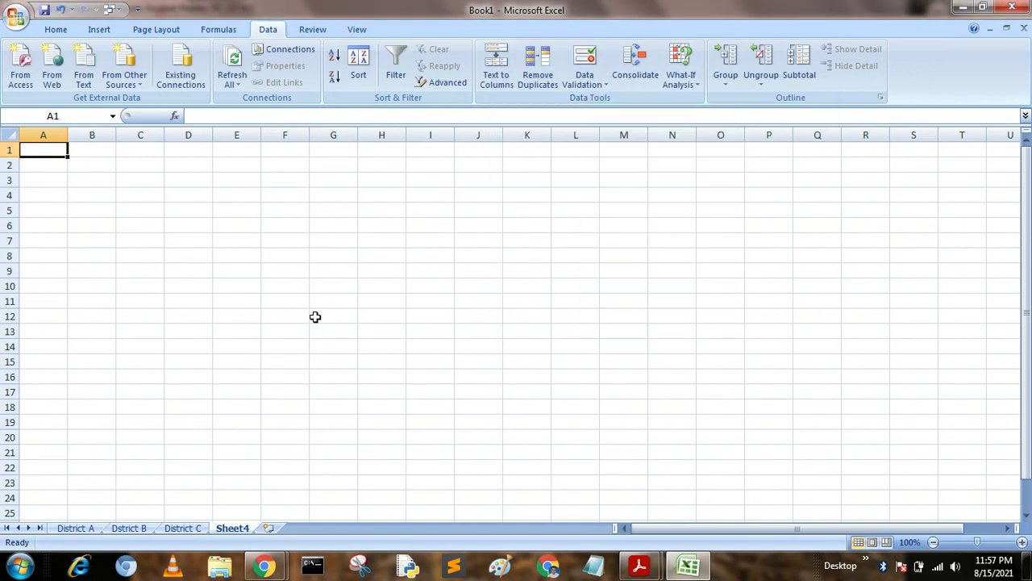
click(287, 315)
click(286, 347)
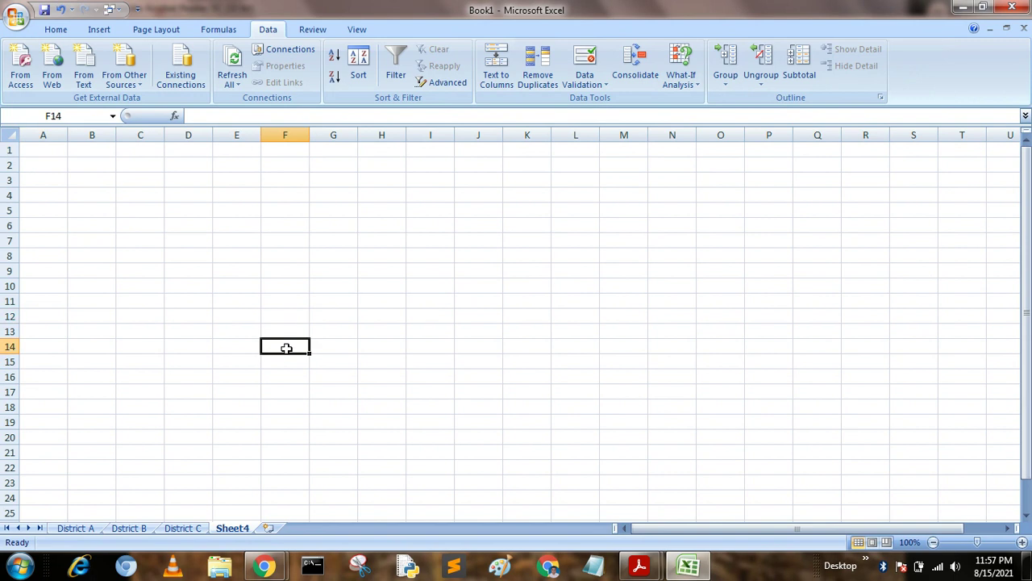
Step: Add District A's B2:G5 table as the first Consolidate source range
click(635, 65)
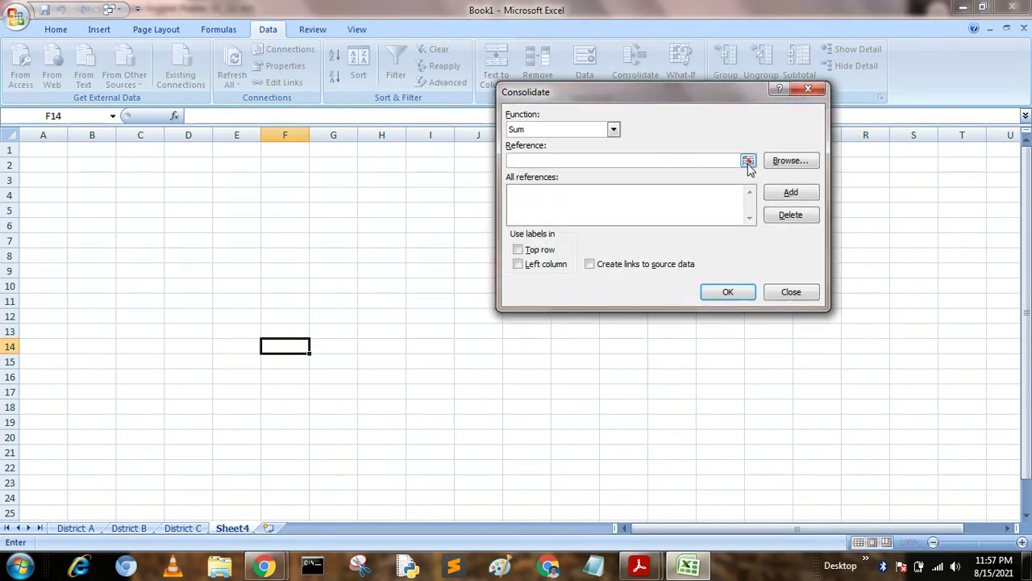
click(747, 162)
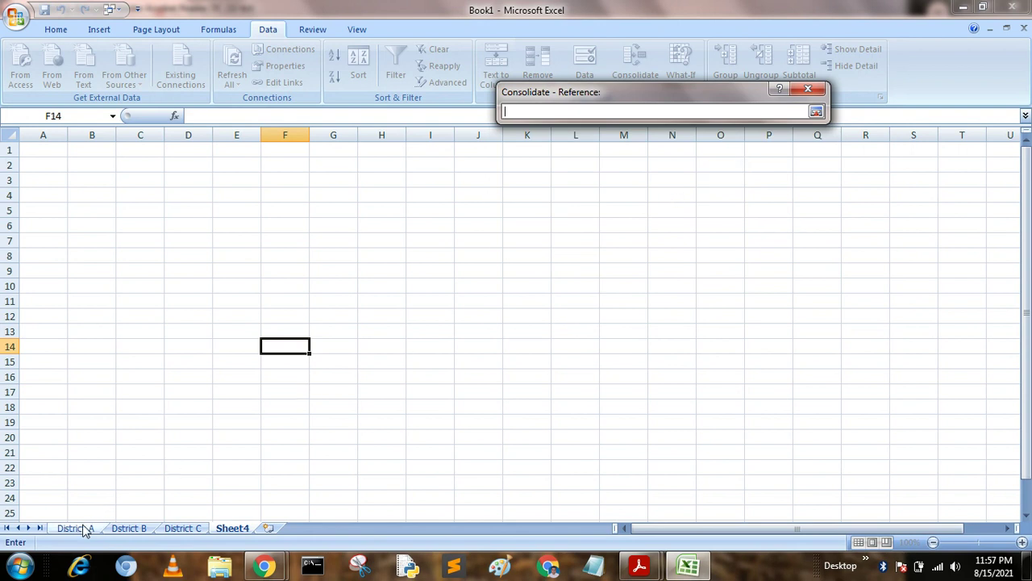
click(81, 528)
click(176, 230)
drag(217, 237, 687, 375)
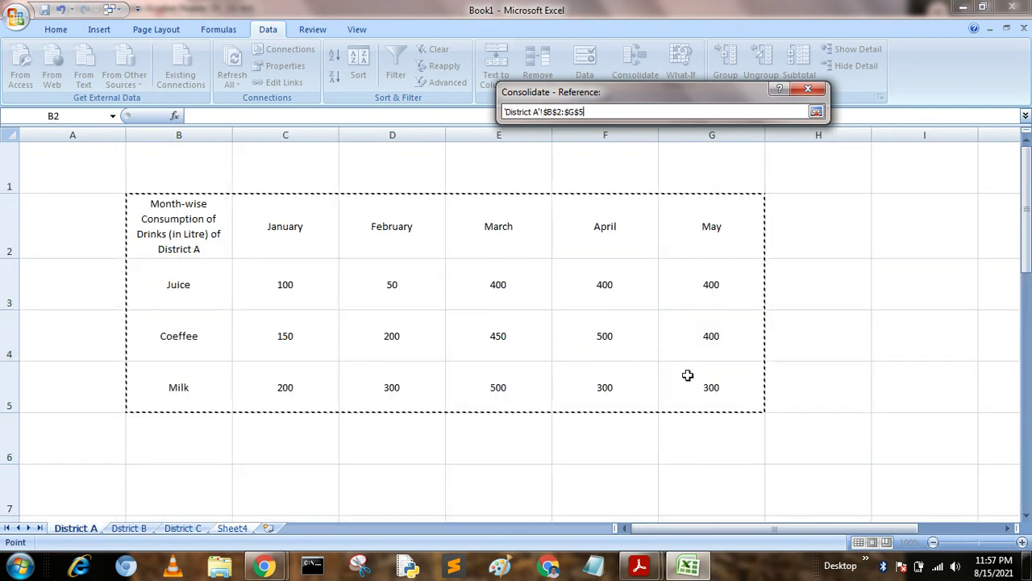
key(Return)
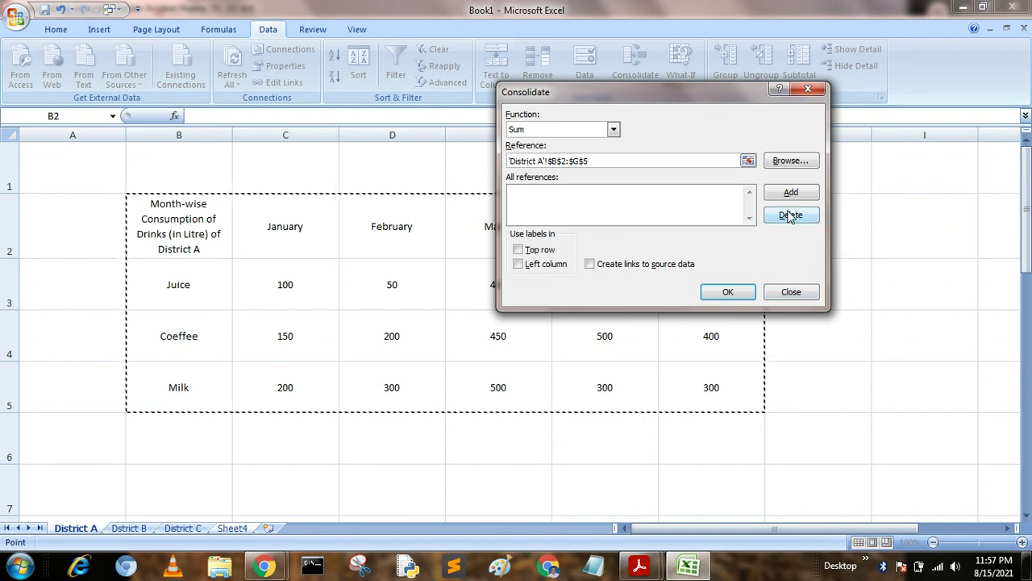
click(791, 193)
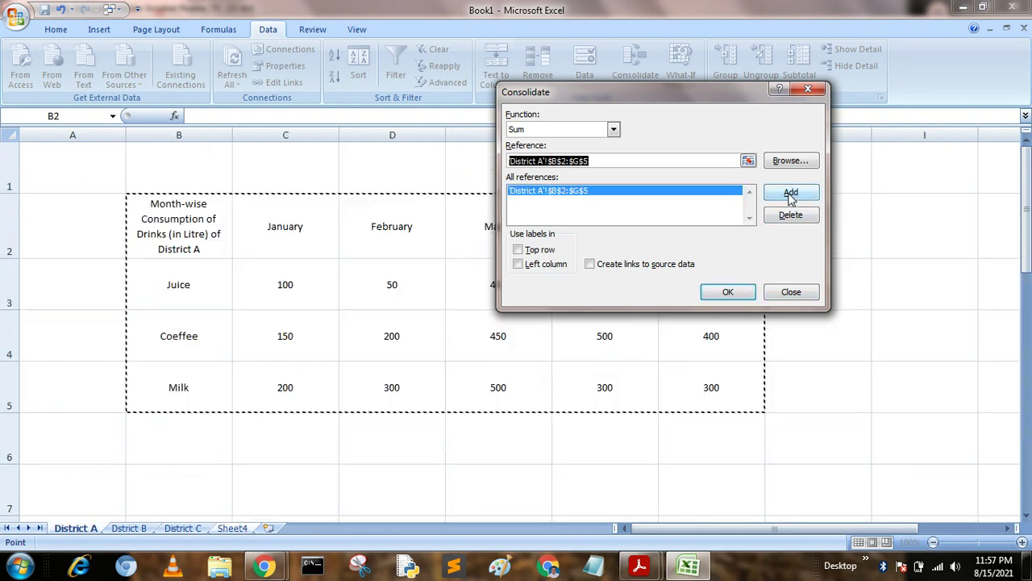
Step: Add the Dstrict B and District C B2:G5 ranges to the consolidation list
click(129, 528)
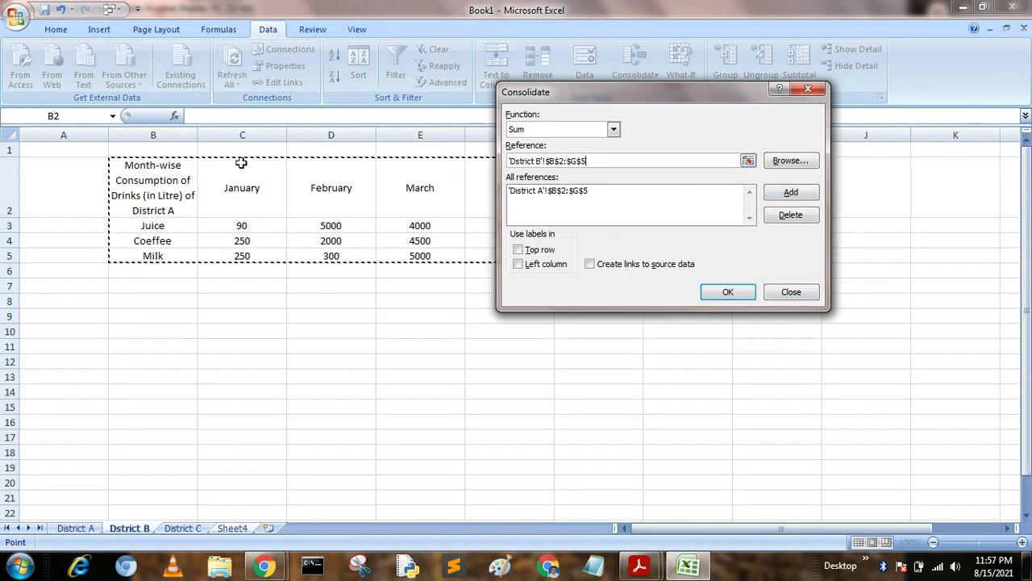
click(799, 194)
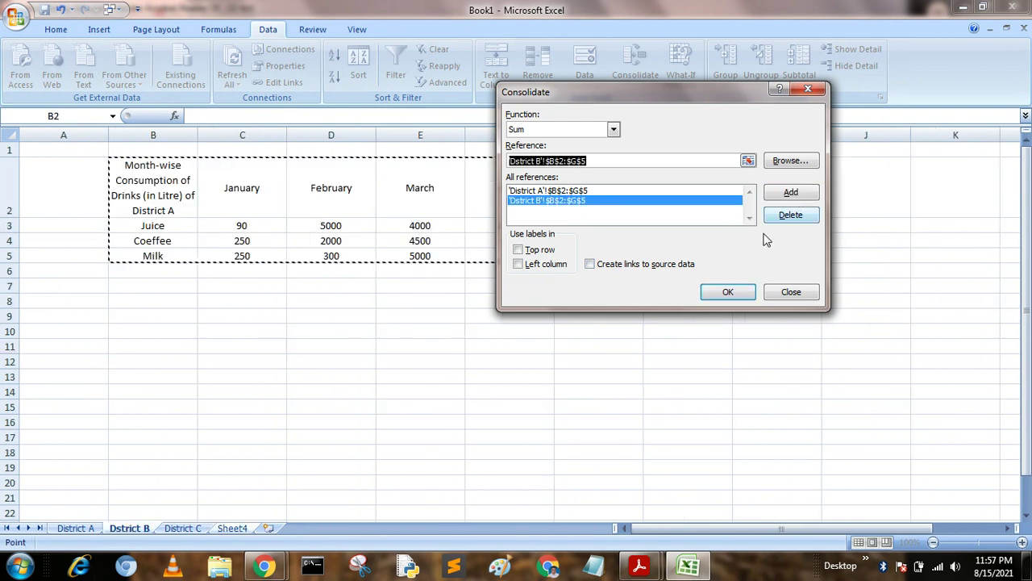
click(183, 528)
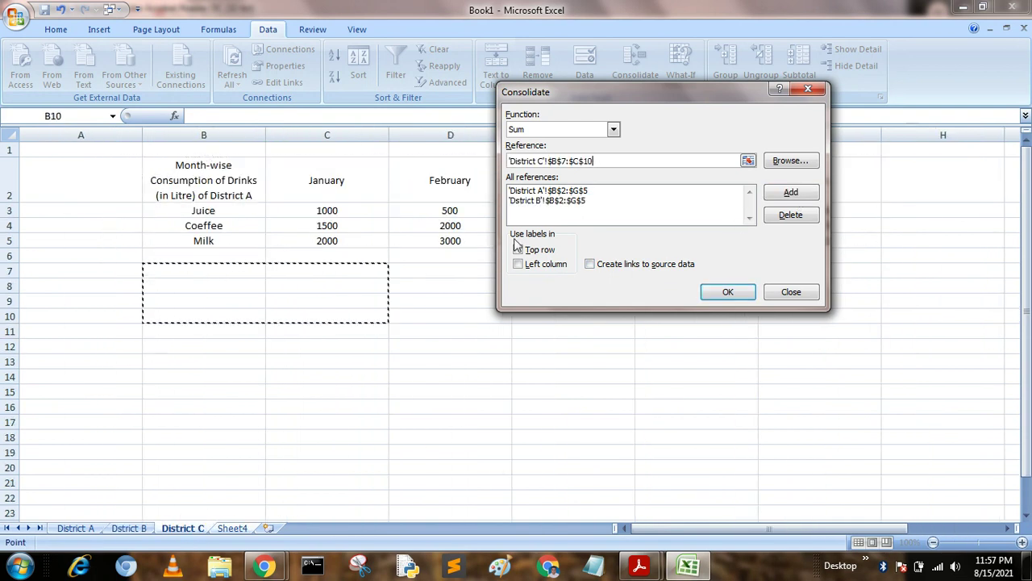
drag(182, 166, 767, 235)
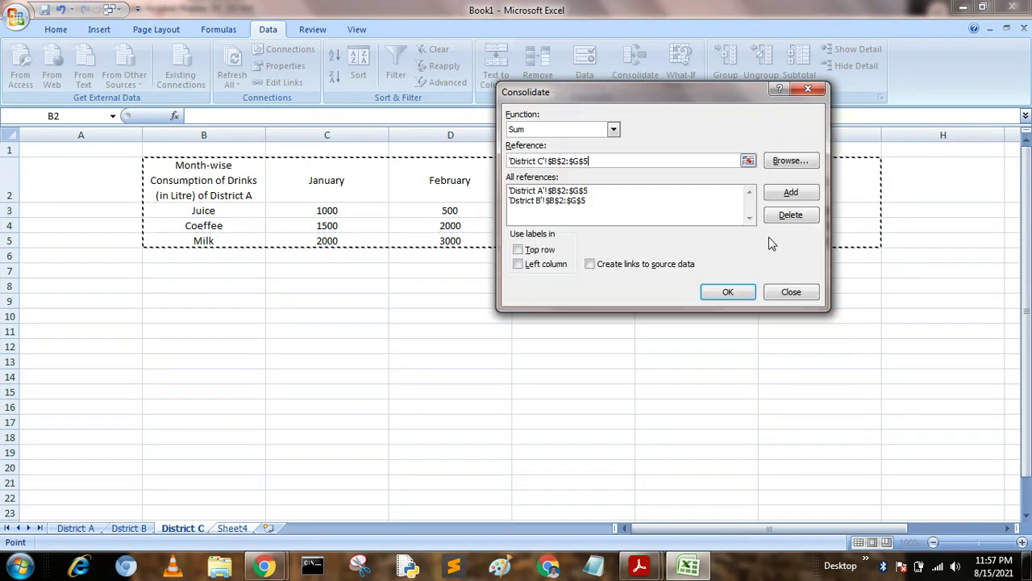
click(301, 229)
drag(156, 179, 768, 242)
click(790, 194)
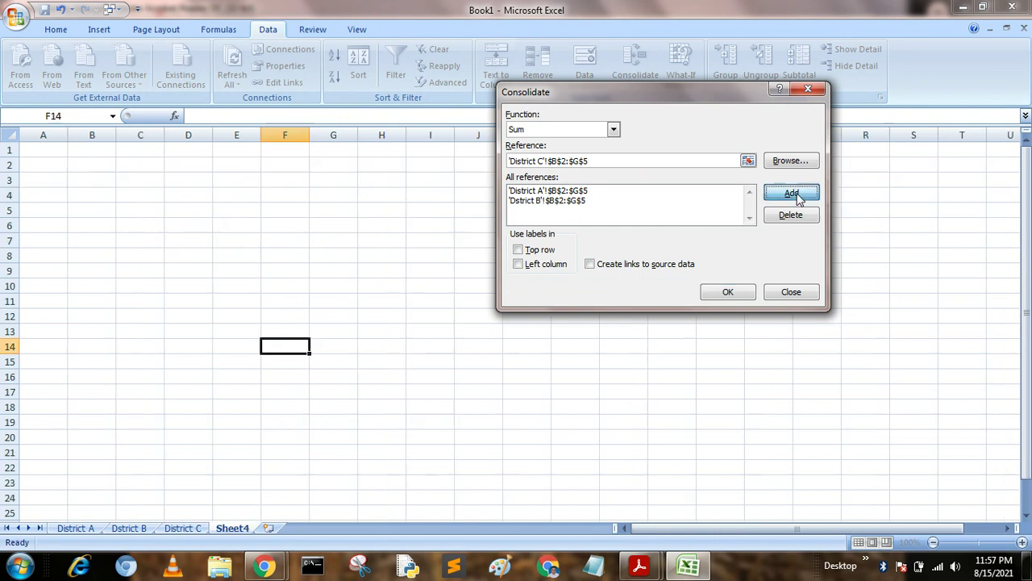
Step: Consolidate with Sum, using top-row and left-column labels, into F14 on Sheet4
click(518, 250)
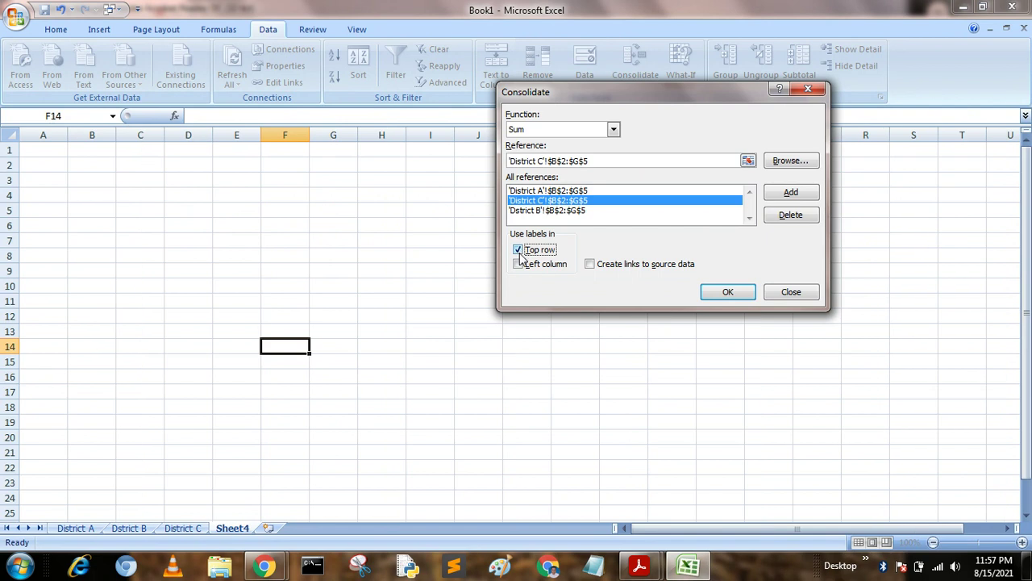
click(519, 264)
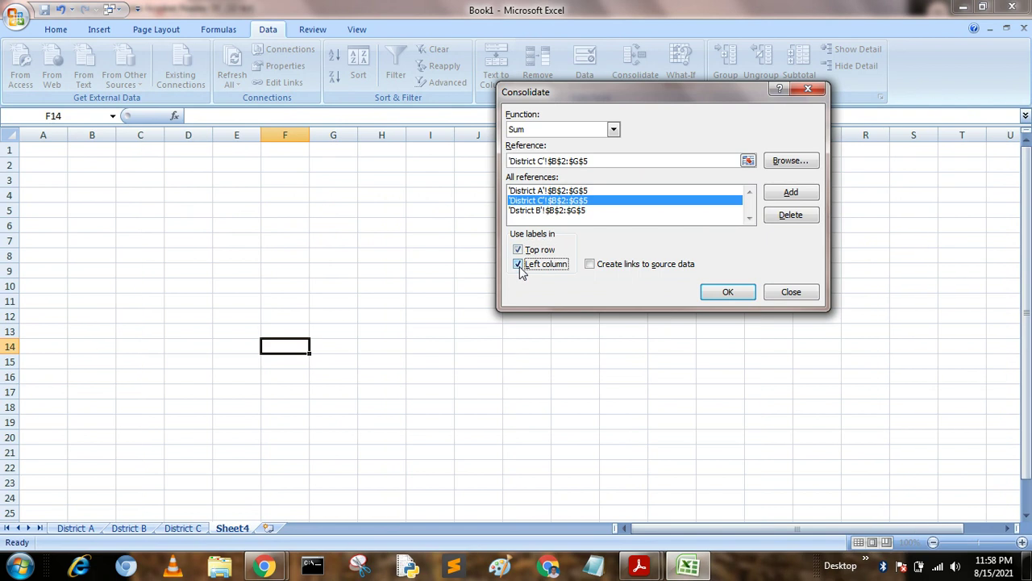
click(613, 130)
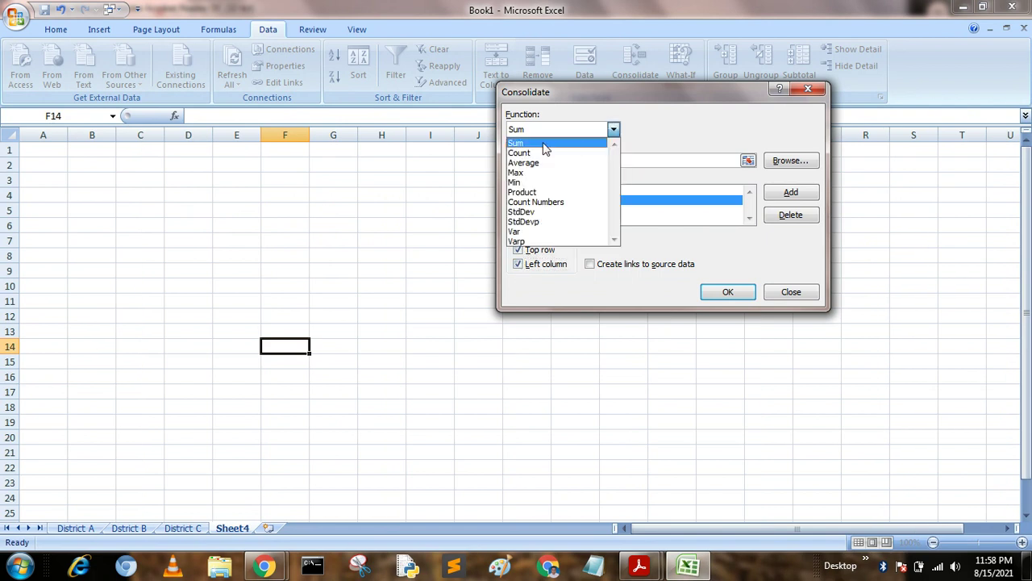
click(543, 145)
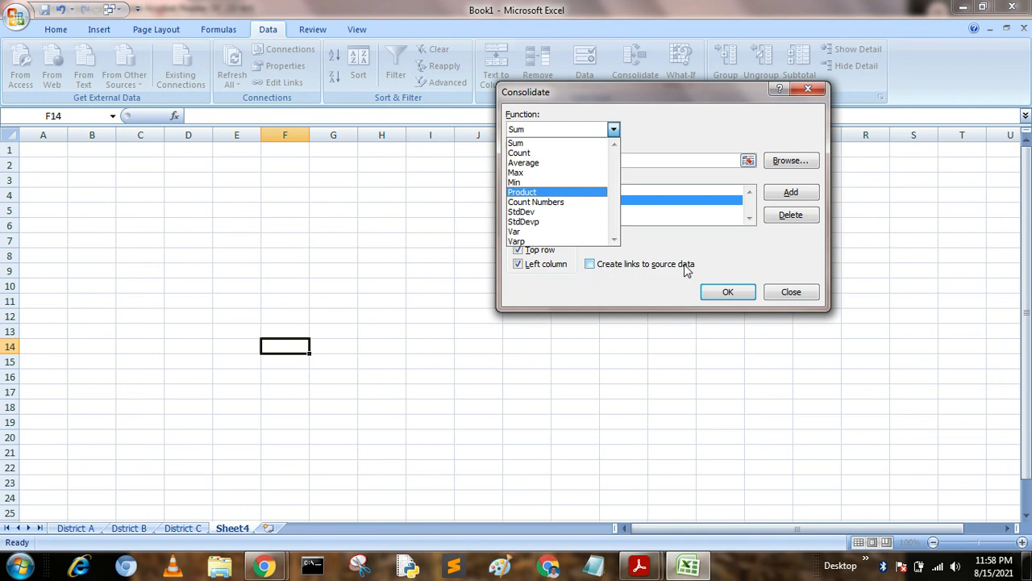
click(726, 292)
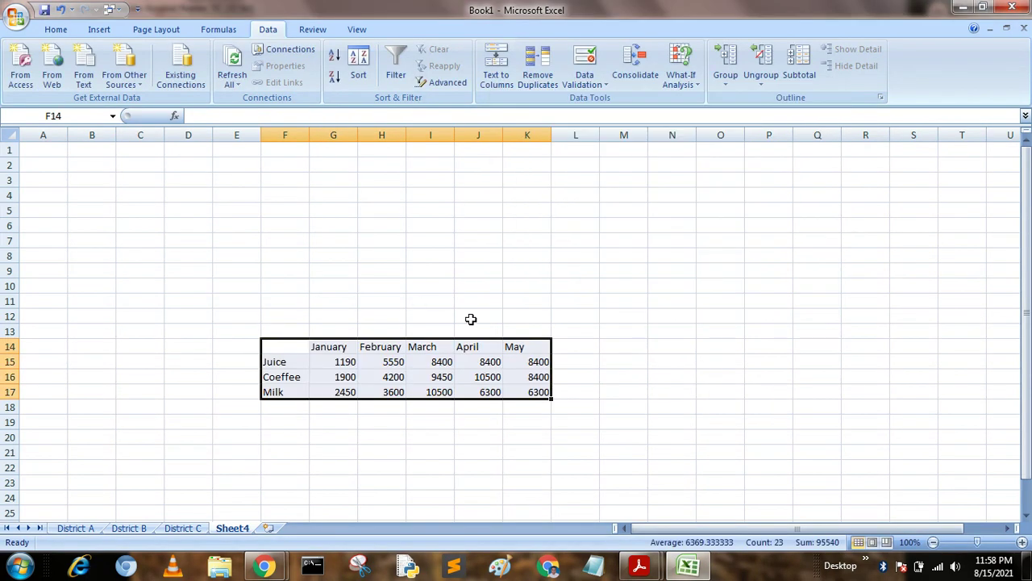
Step: Merge and centre F13:K13 and title it 'Sum'
drag(293, 331, 508, 332)
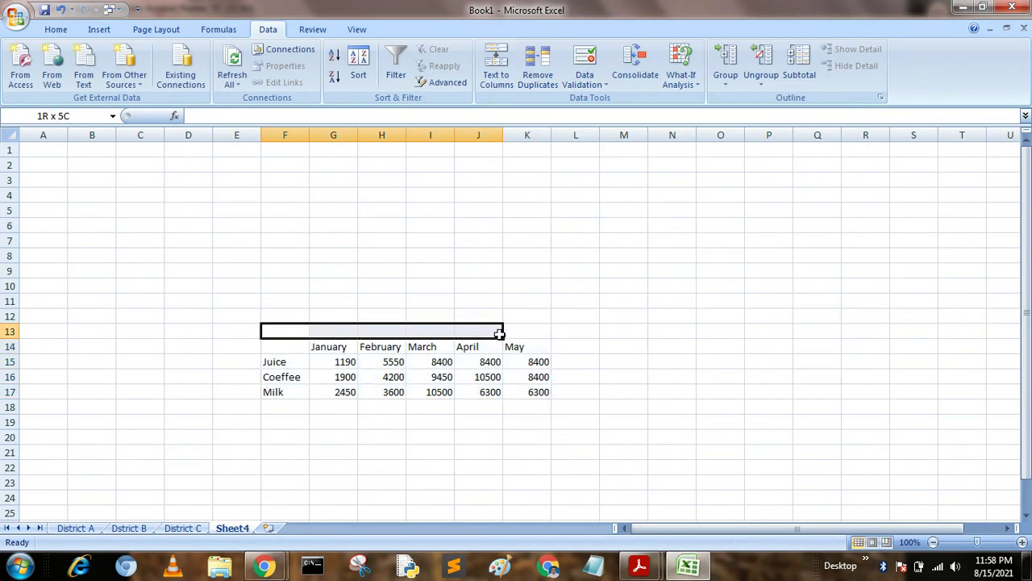
click(94, 29)
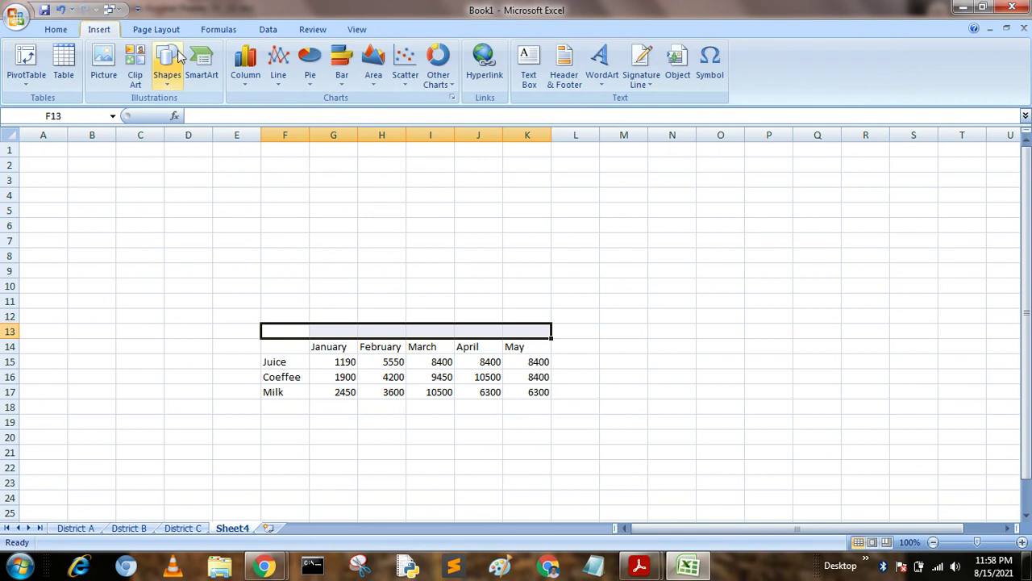
click(55, 29)
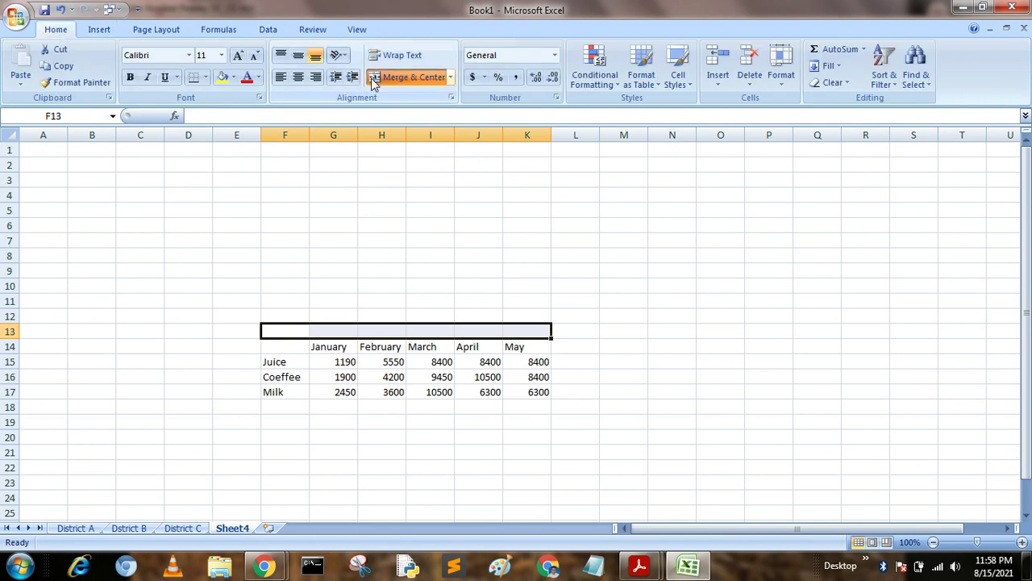
click(374, 79)
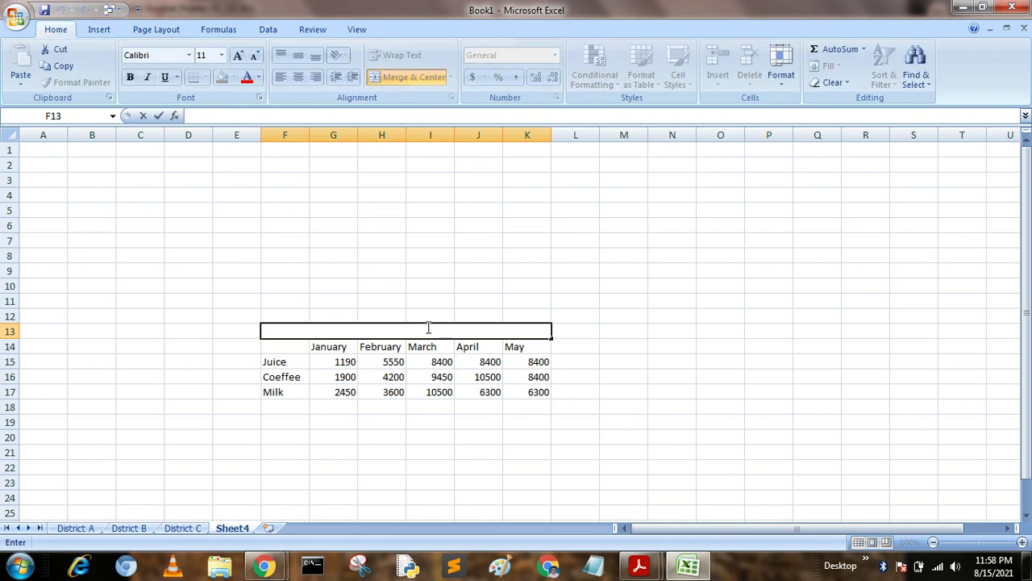
click(408, 454)
Step: Select cell F21 as the output location for the next consolidation
scroll(408, 438, down, 1)
click(289, 404)
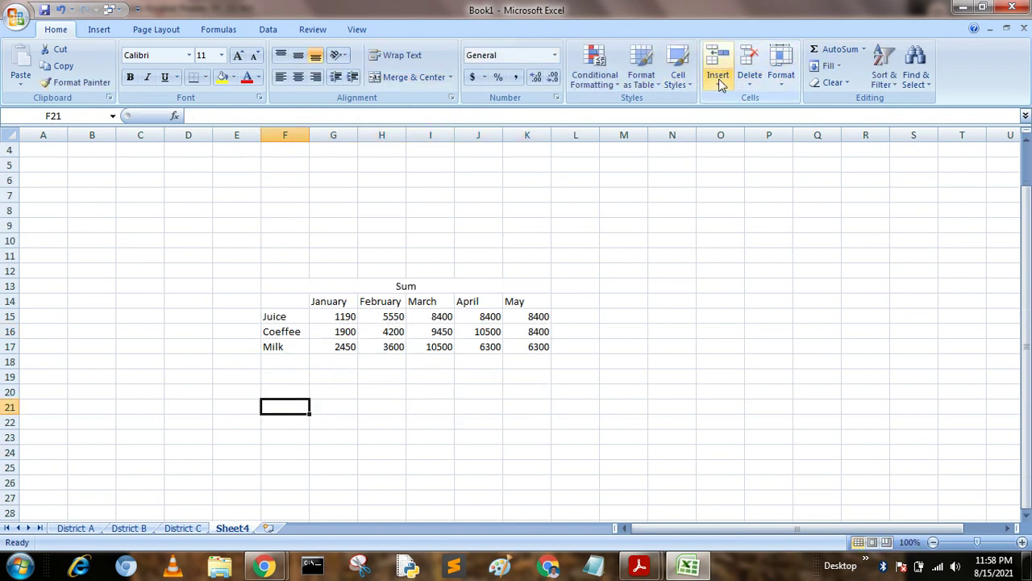
click(266, 29)
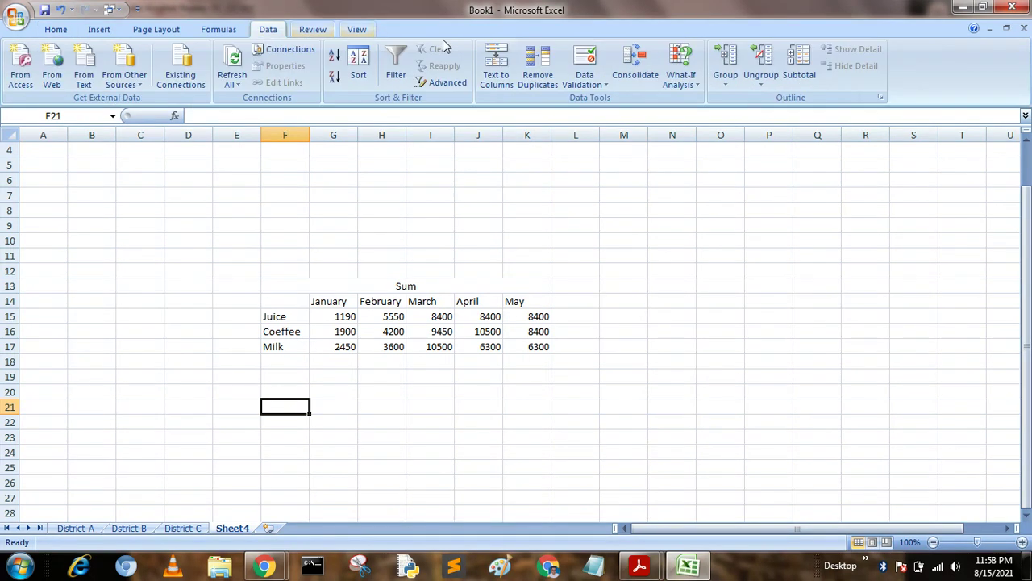
Step: Consolidate the three district tables with the Average function into F21
click(635, 64)
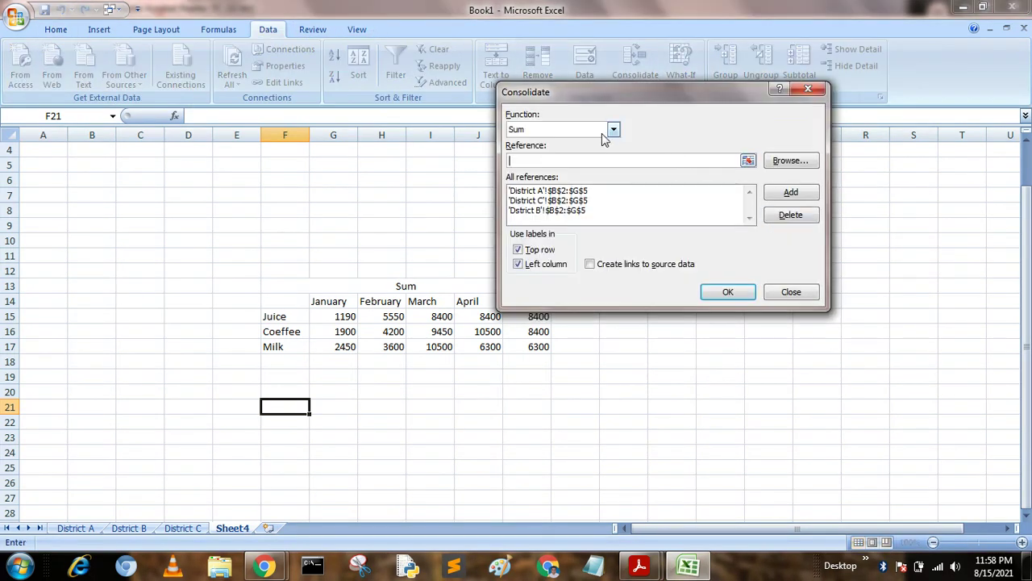
click(605, 131)
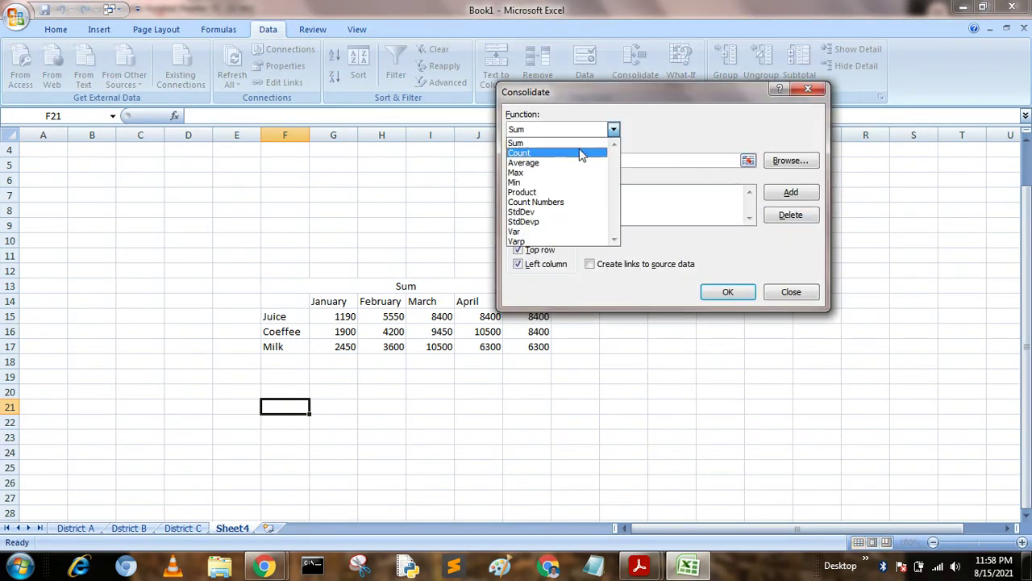
click(534, 165)
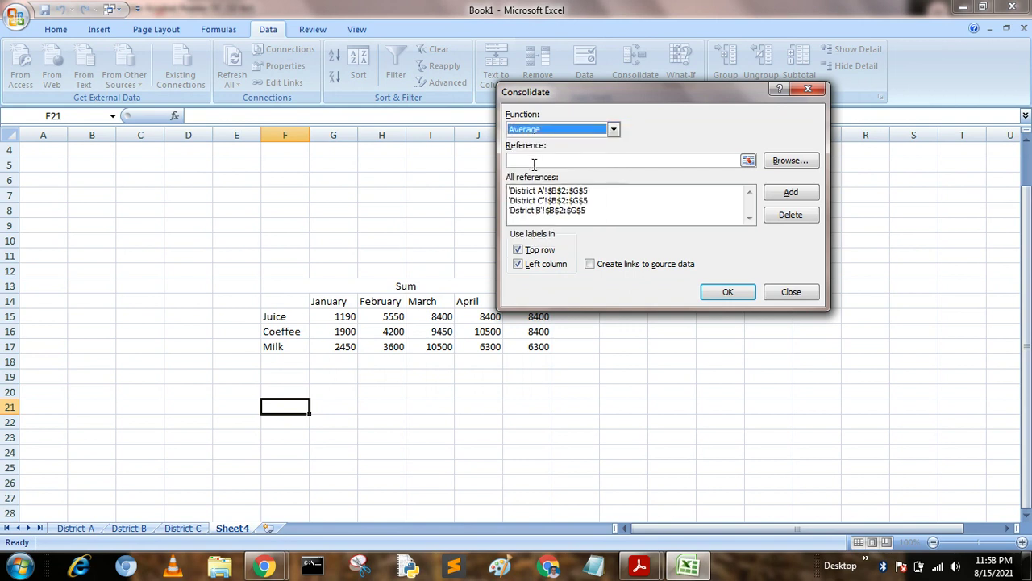
click(728, 292)
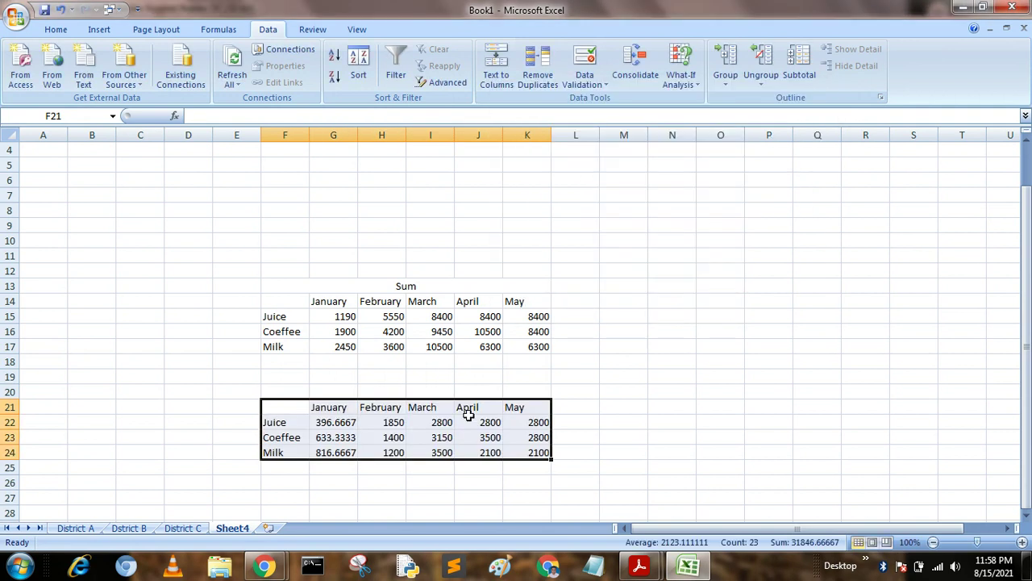
click(334, 392)
Step: Merge and centre F20:K20 and title it 'Average'
drag(300, 392, 511, 393)
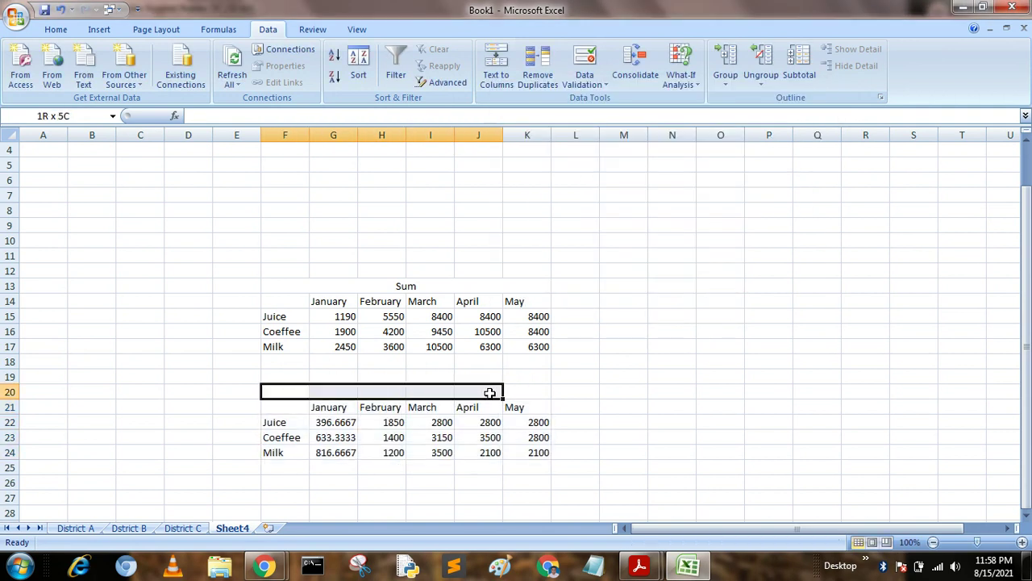
click(99, 30)
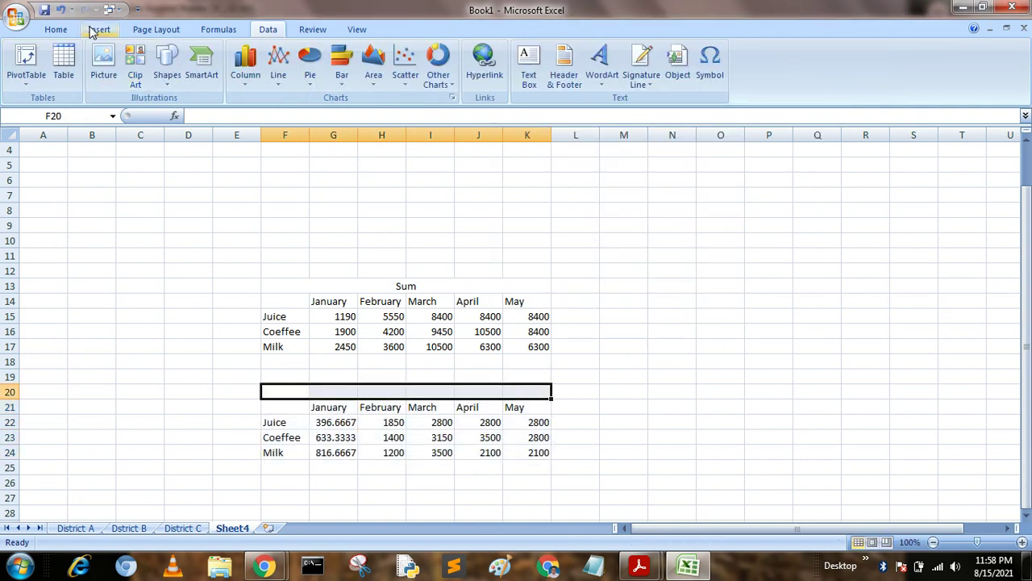
click(56, 29)
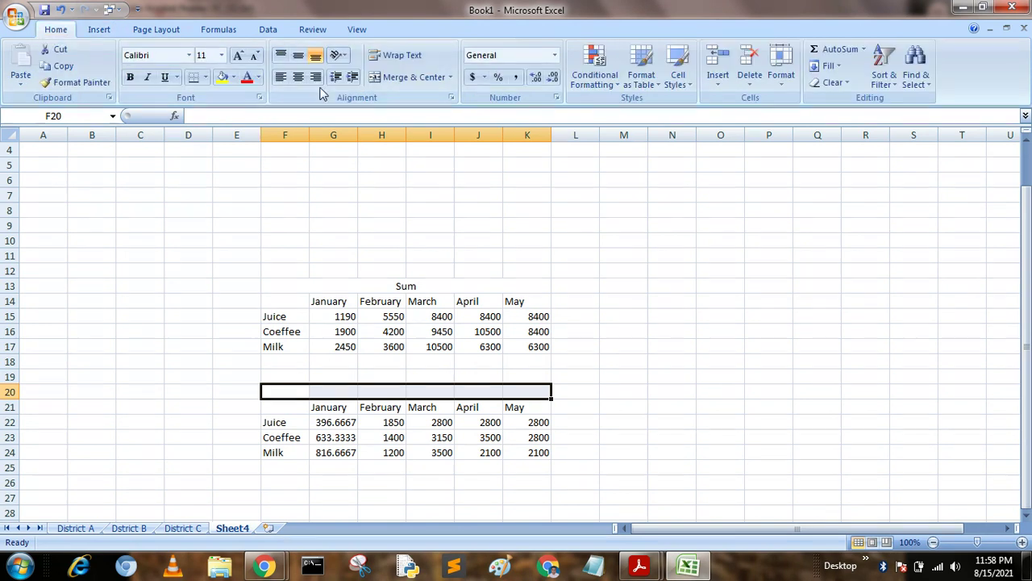
click(376, 78)
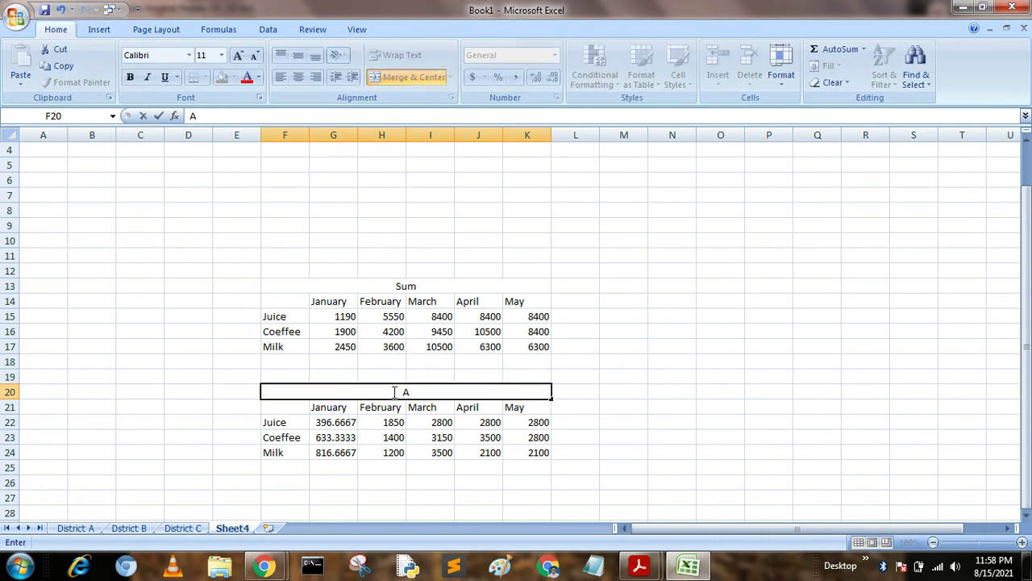
text(verage)
click(629, 327)
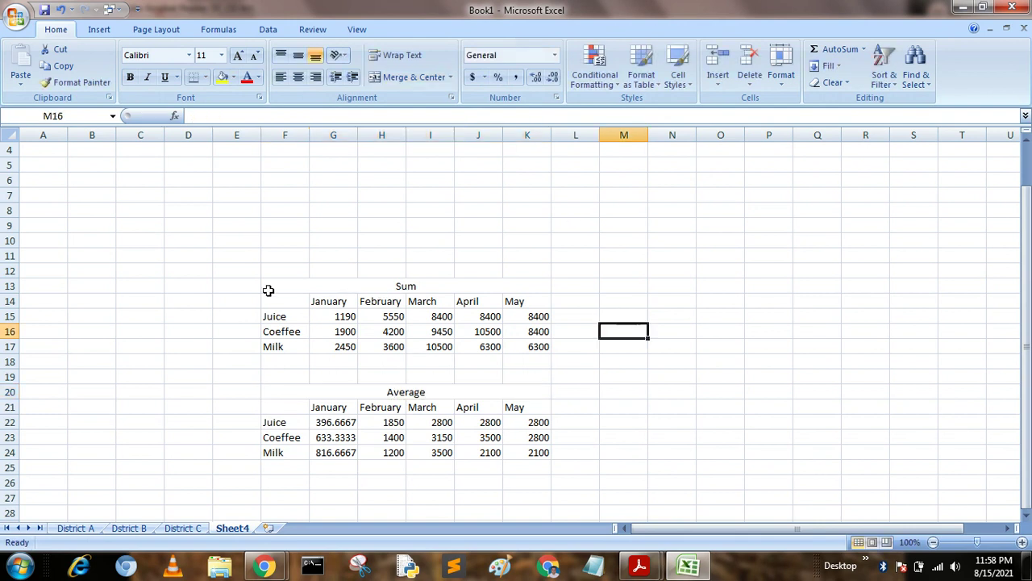
drag(283, 298, 518, 344)
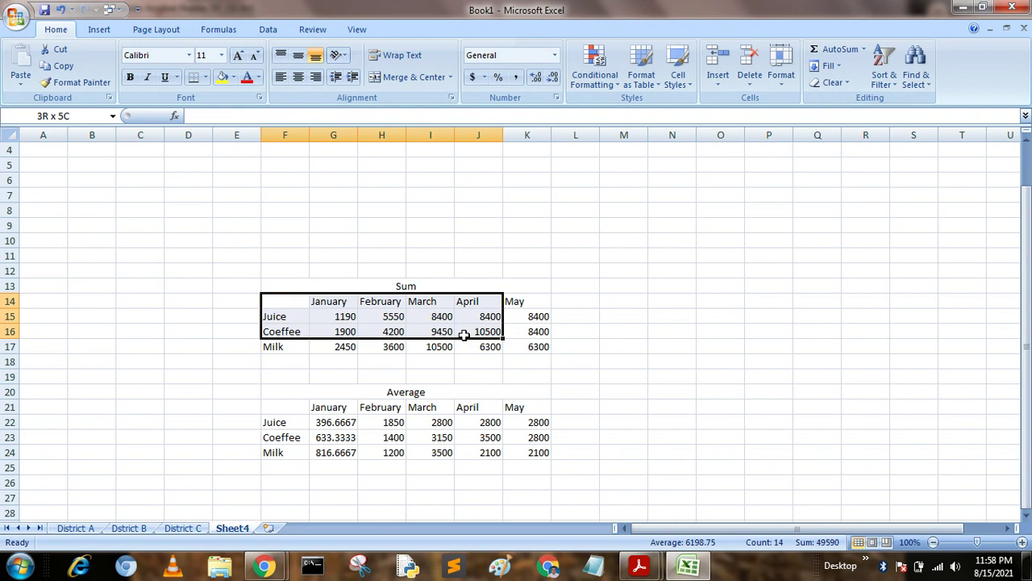
Step: Insert a 2-D Clustered Column chart from the Sum table F14:K17 and drag it right of the tables
click(100, 33)
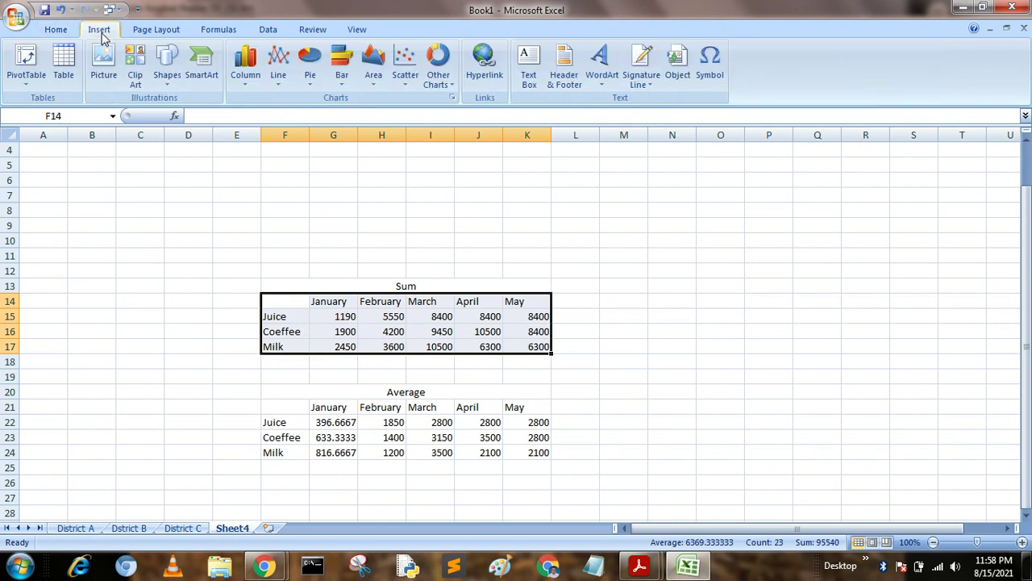
click(247, 81)
click(249, 126)
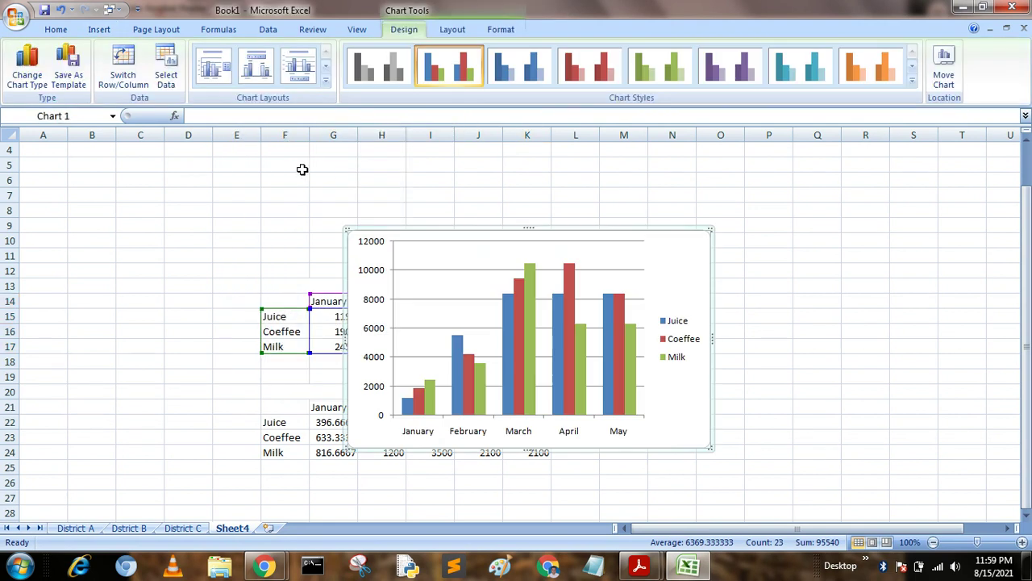
drag(685, 243, 932, 222)
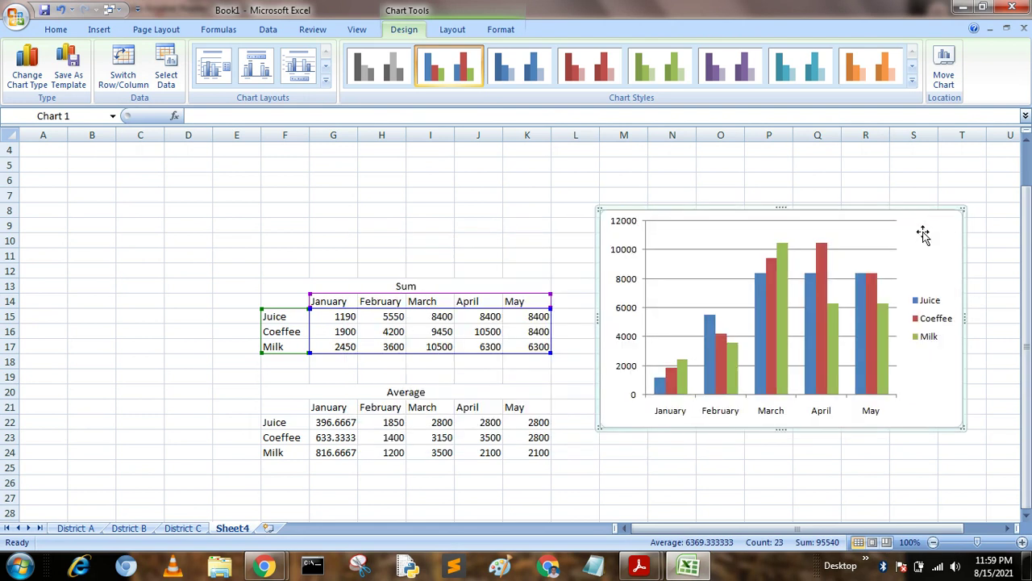
click(658, 481)
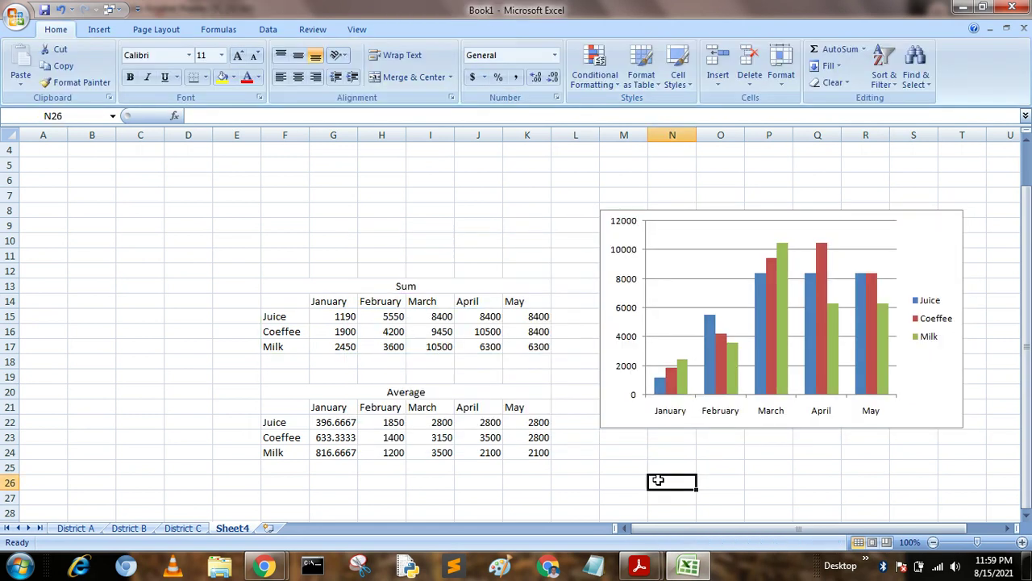